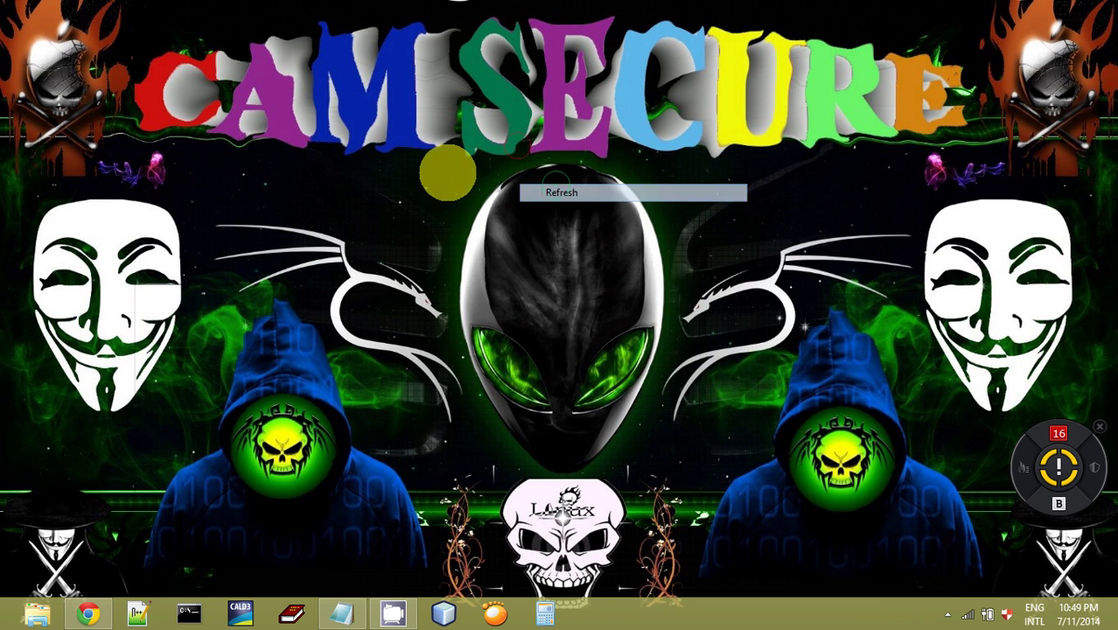
- View the computer's basic system properties, close the open windows and refresh the desktop
left_click(35, 614)
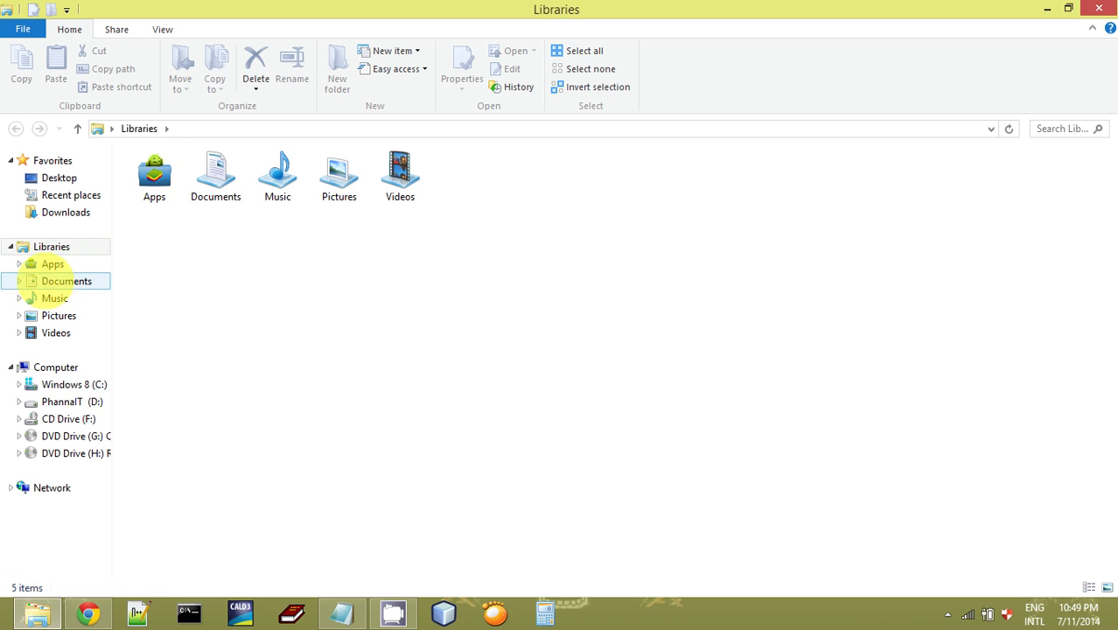
left_click(68, 367)
right_click(68, 368)
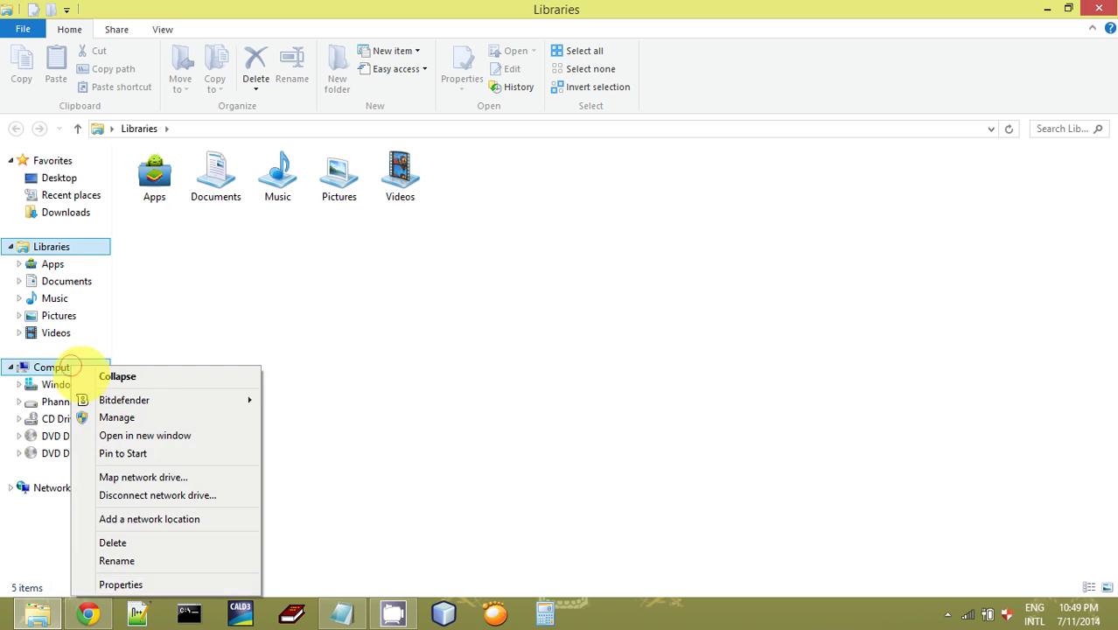
left_click(134, 583)
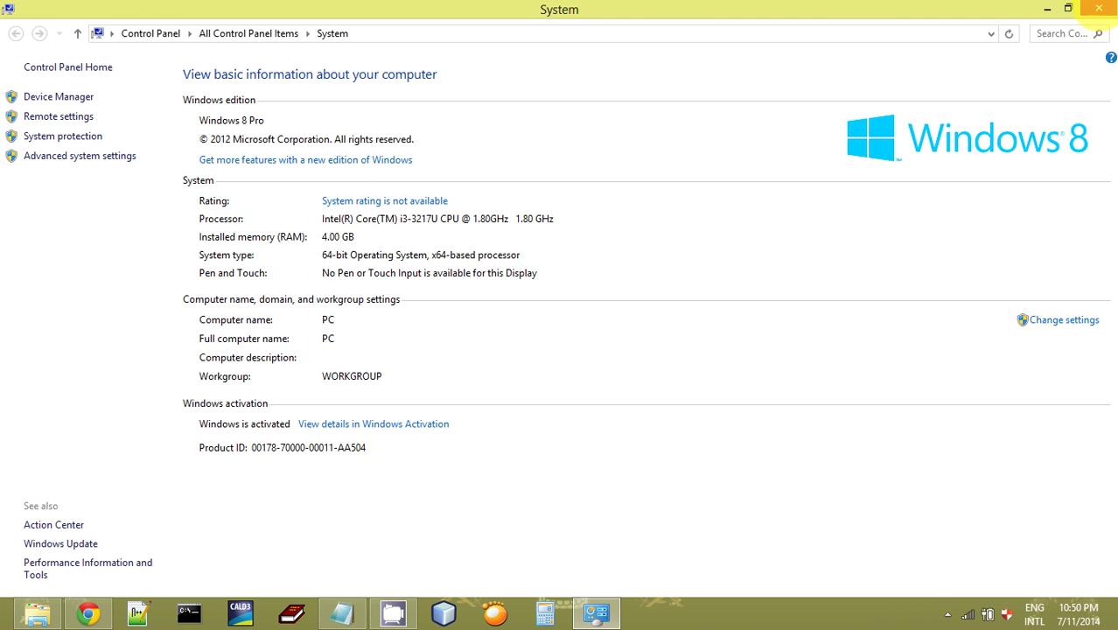
left_click(1099, 7)
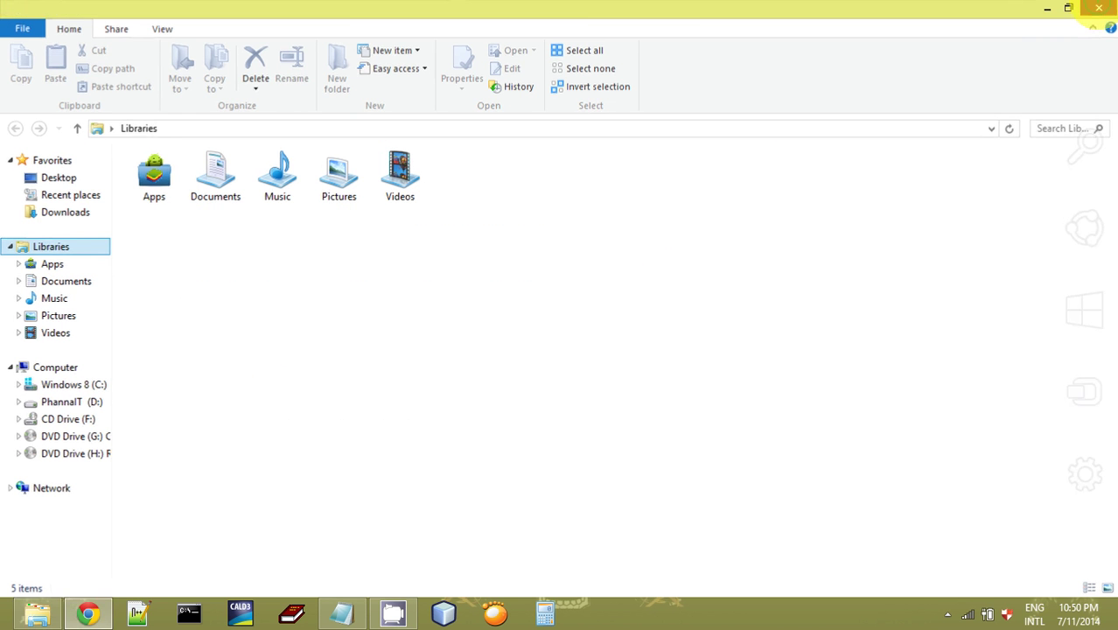
left_click(1098, 8)
right_click(768, 215)
left_click(812, 261)
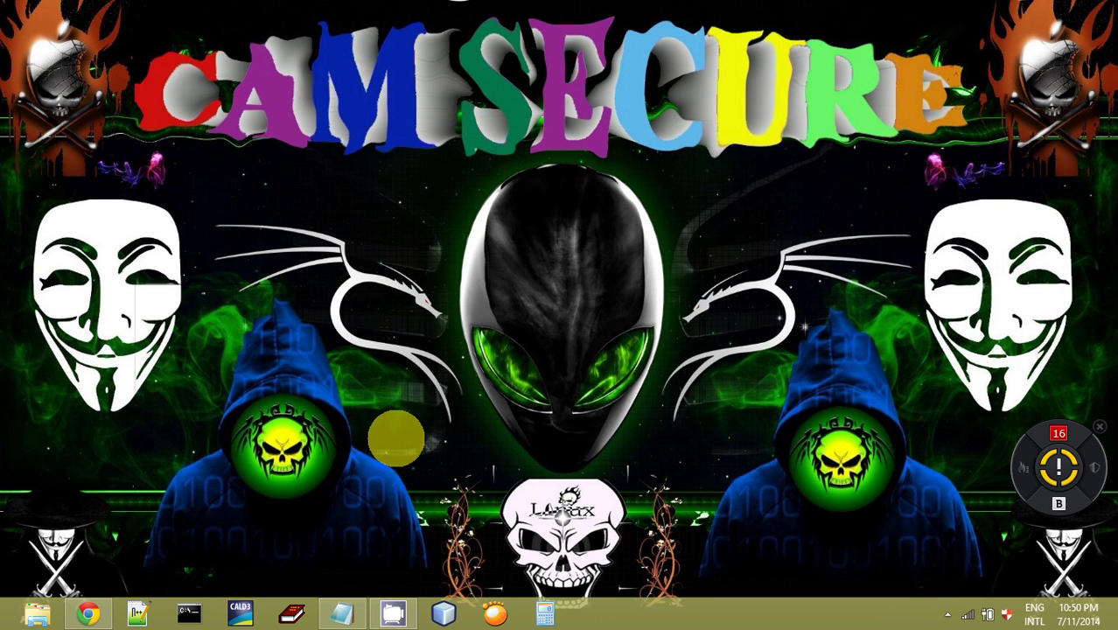
- Launch Registry Editor with the regedit command and move its window up so that all of it fits on the screen
key("super+r")
type("re")
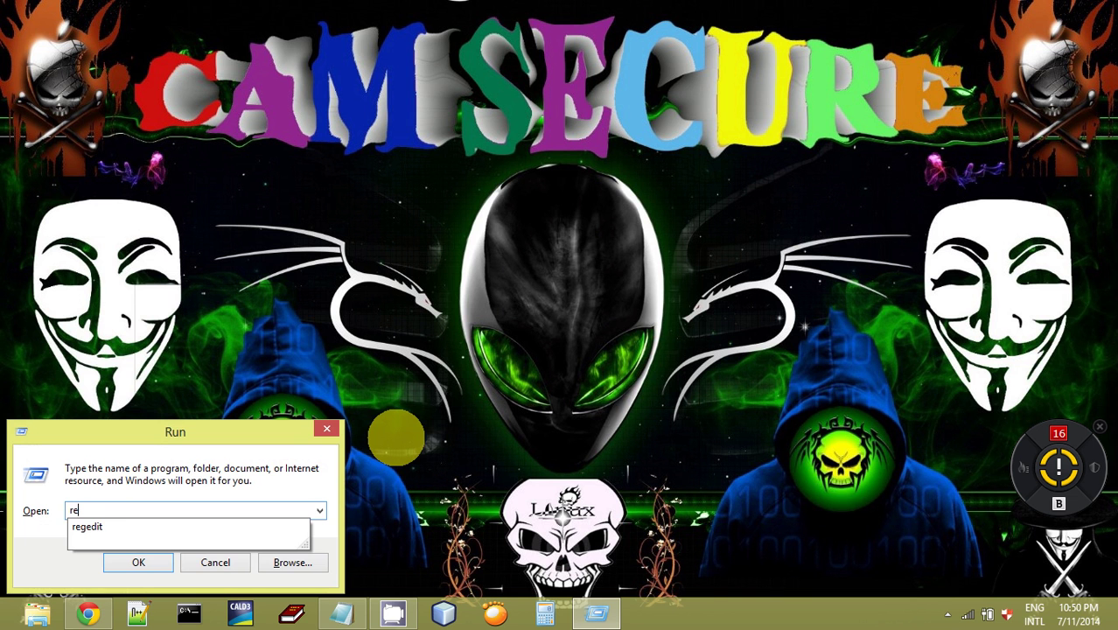
key("Down")
key("Return")
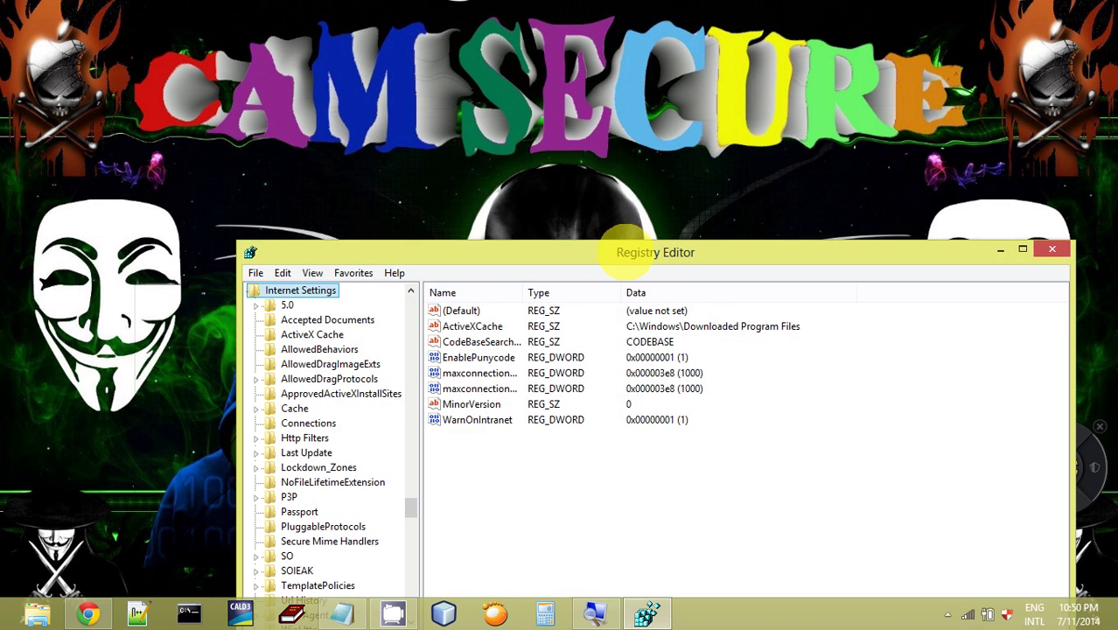
left_click_drag(612, 251, 593, 100)
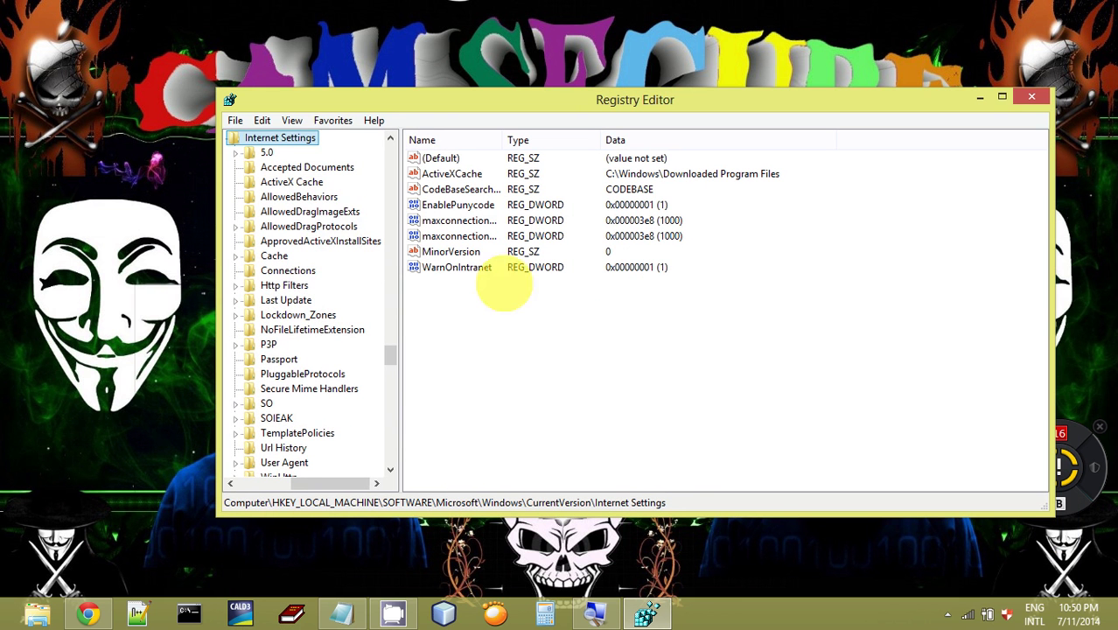
- Collapse the SOFTWARE and HKEY_LOCAL_MACHINE branches so only the root keys are listed in the registry tree
left_click_drag(391, 354, 391, 144)
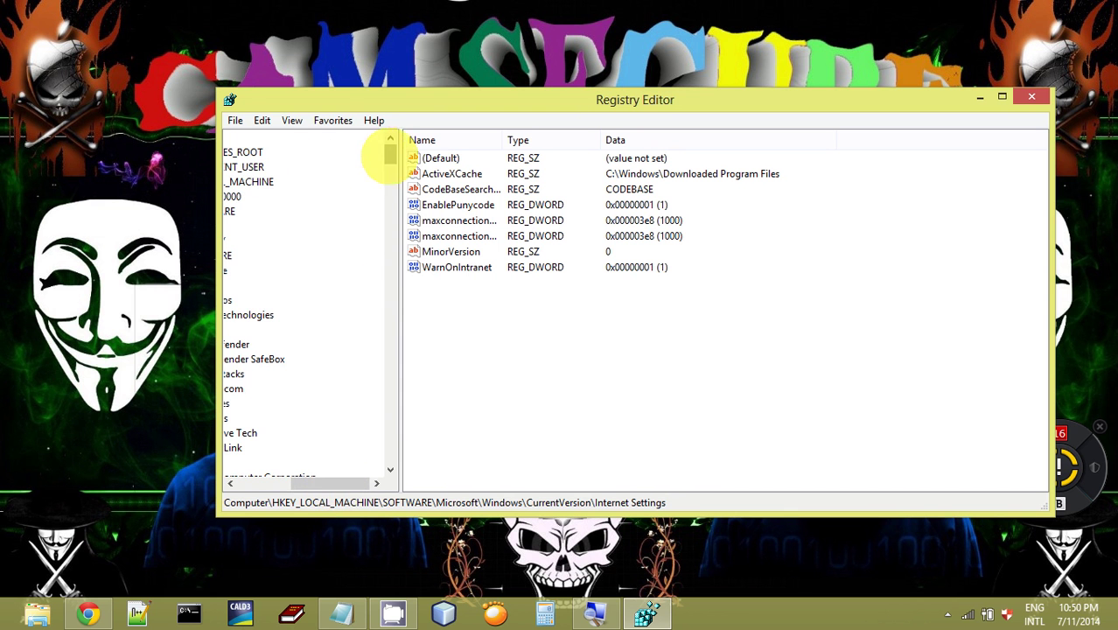
left_click_drag(330, 483, 186, 466)
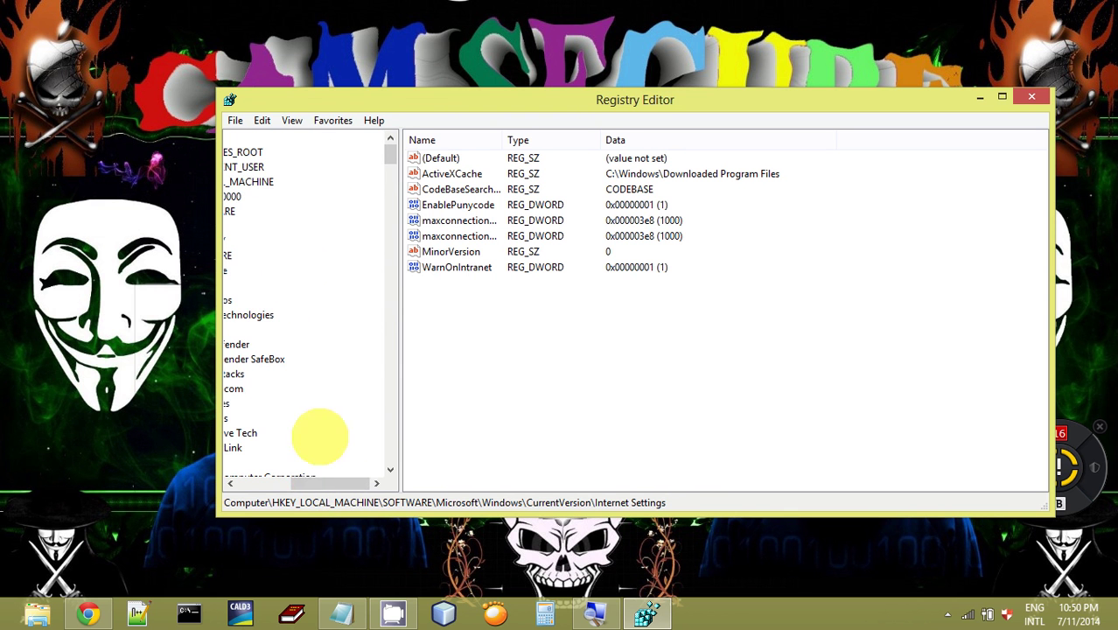
left_click_drag(322, 483, 250, 485)
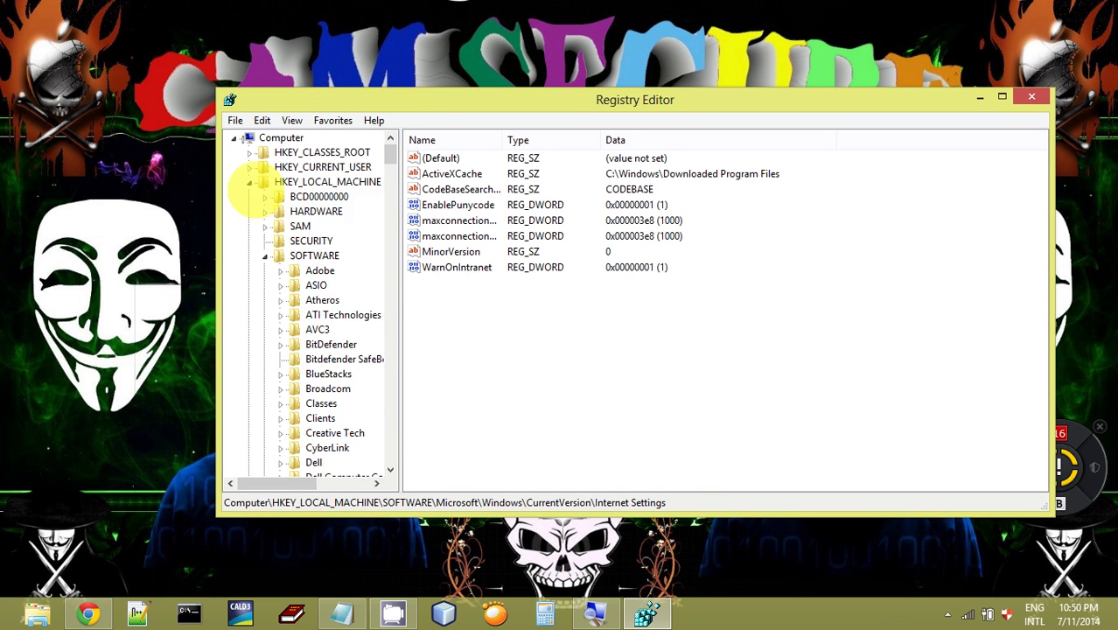
left_click(250, 182)
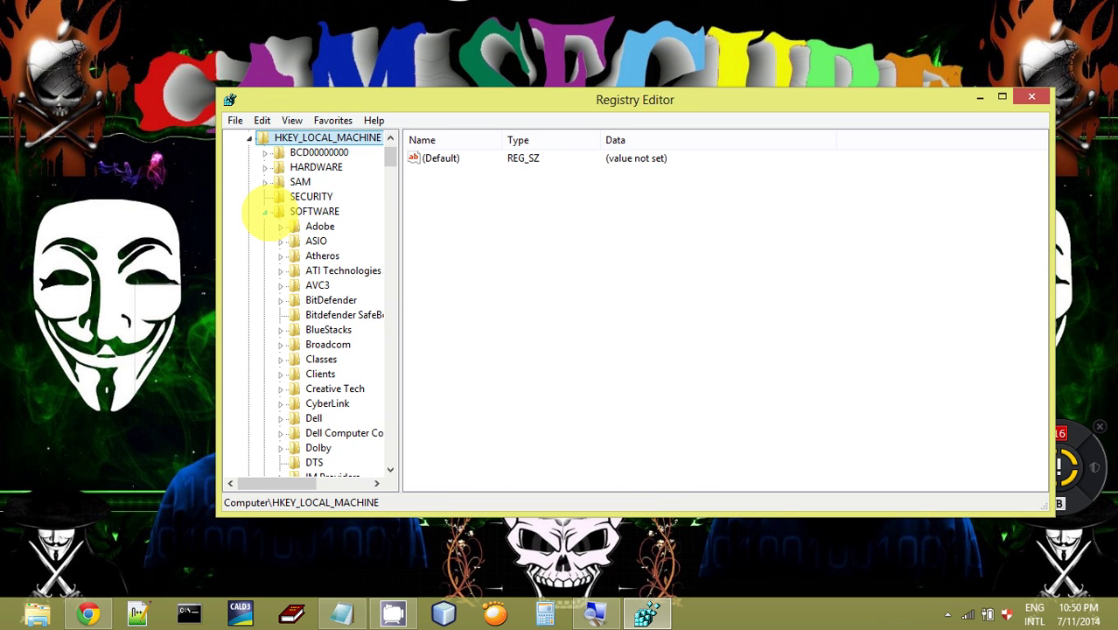
left_click(265, 212)
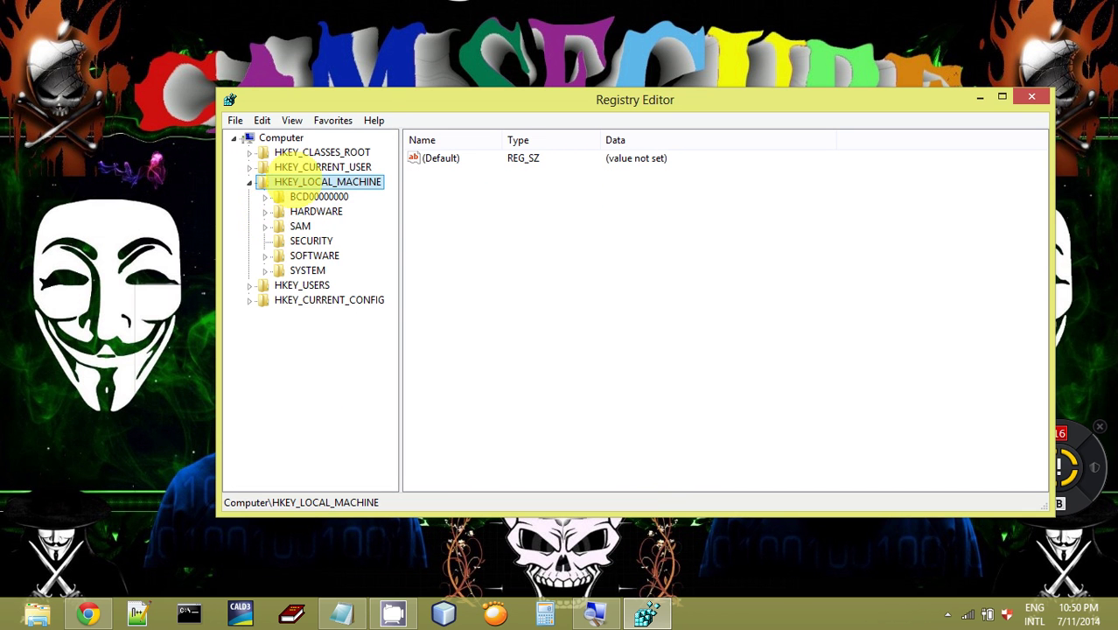
left_click(250, 182)
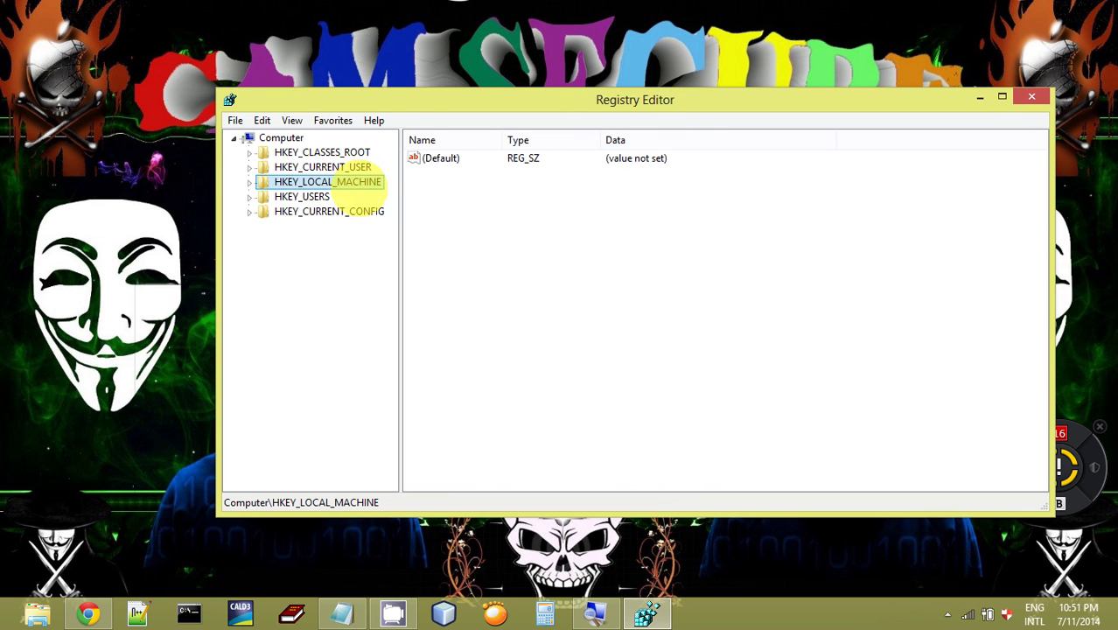
- Expand HKEY_LOCAL_MACHINE\HARDWARE\DESCRIPTION\System and view its CentralProcessor key
left_click(250, 181)
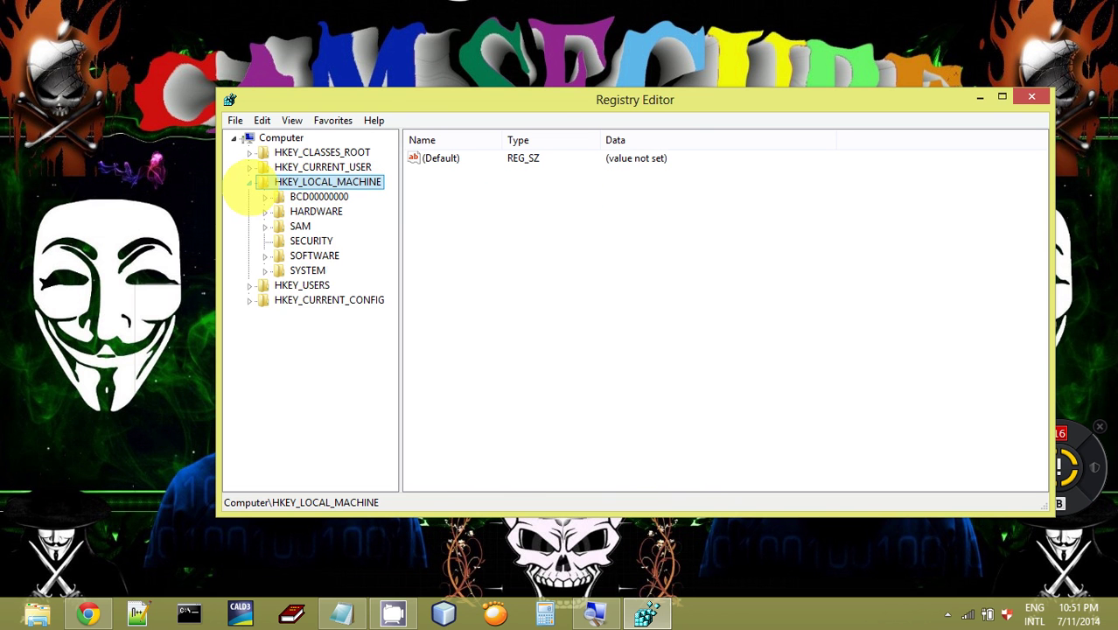
left_click(265, 211)
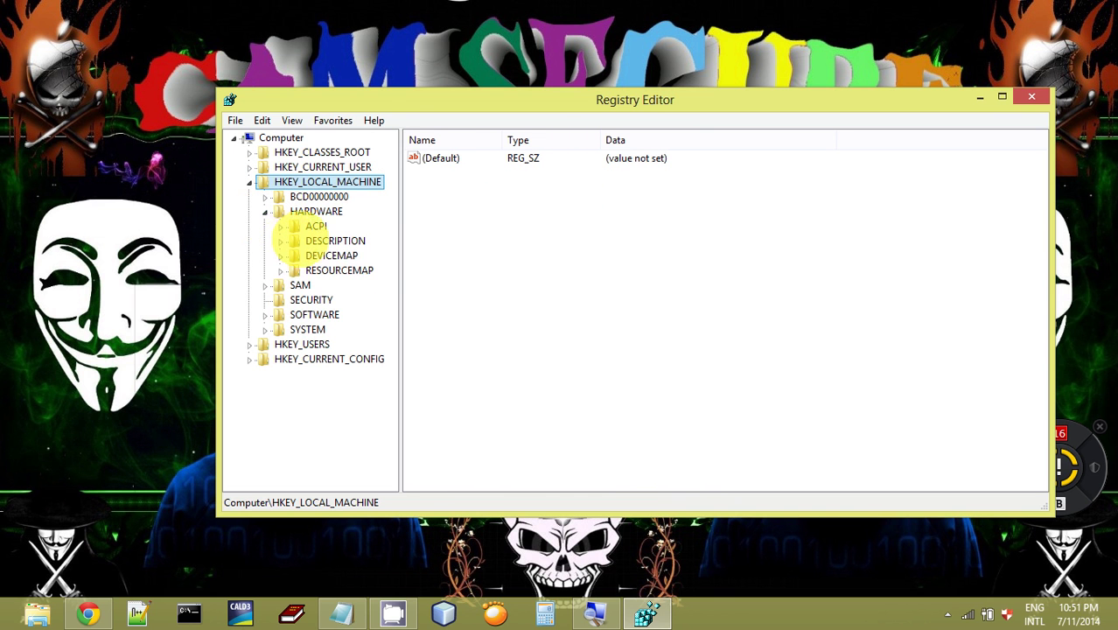
left_click(280, 241)
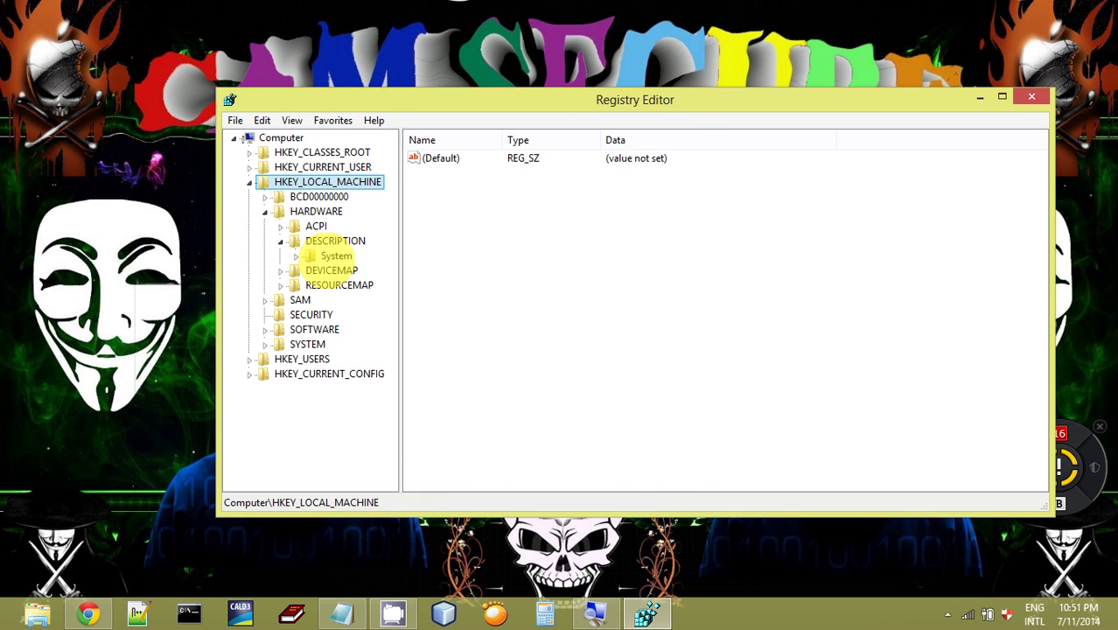
left_click(336, 256)
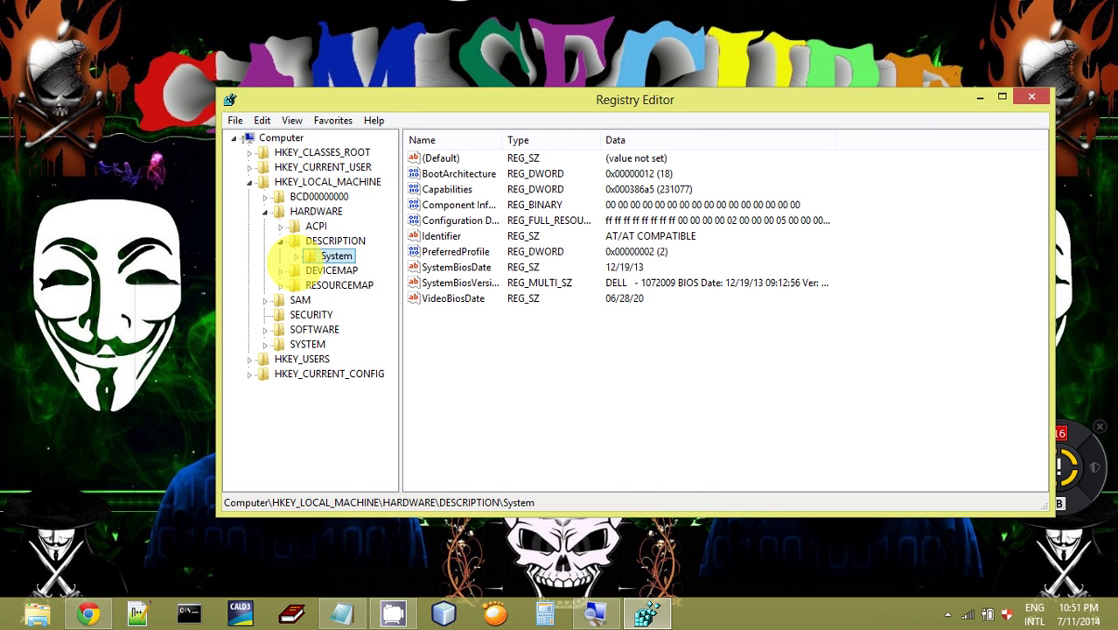
left_click(295, 256)
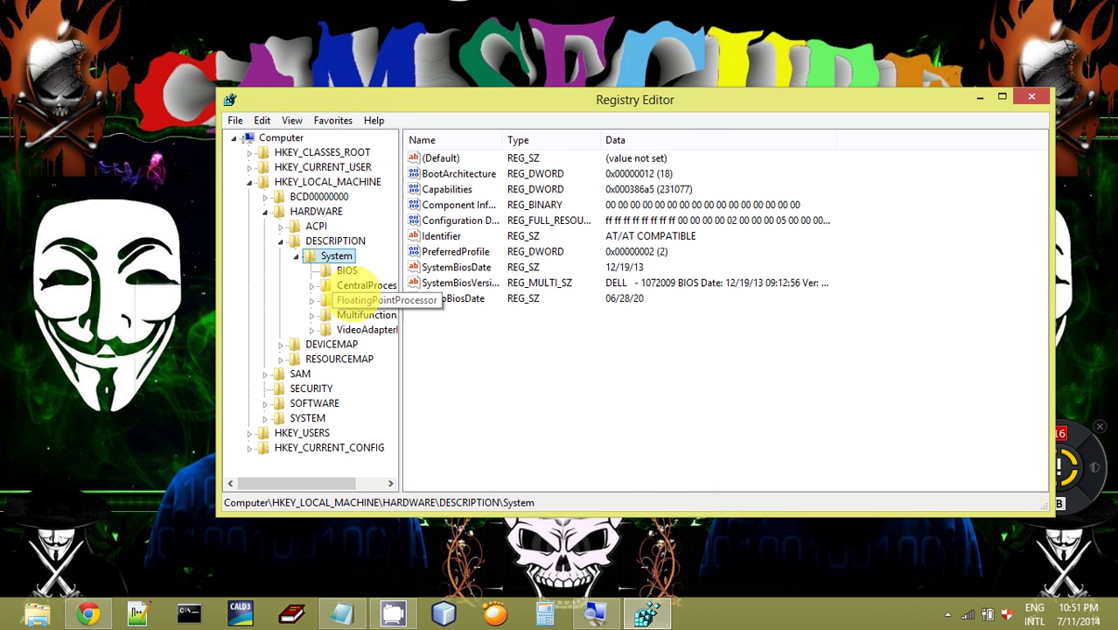
left_click(358, 284)
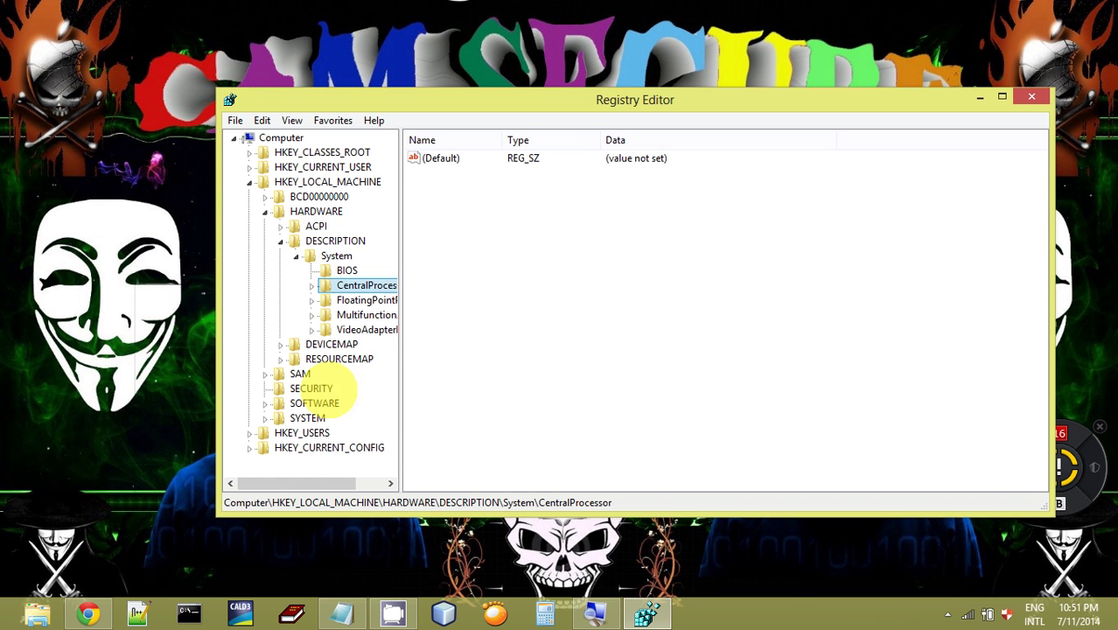
- Look through the hardware subkeys under System, from BIOS to VideoAdapterBusses, and return to the values of the BIOS key
left_click_drag(282, 483, 300, 486)
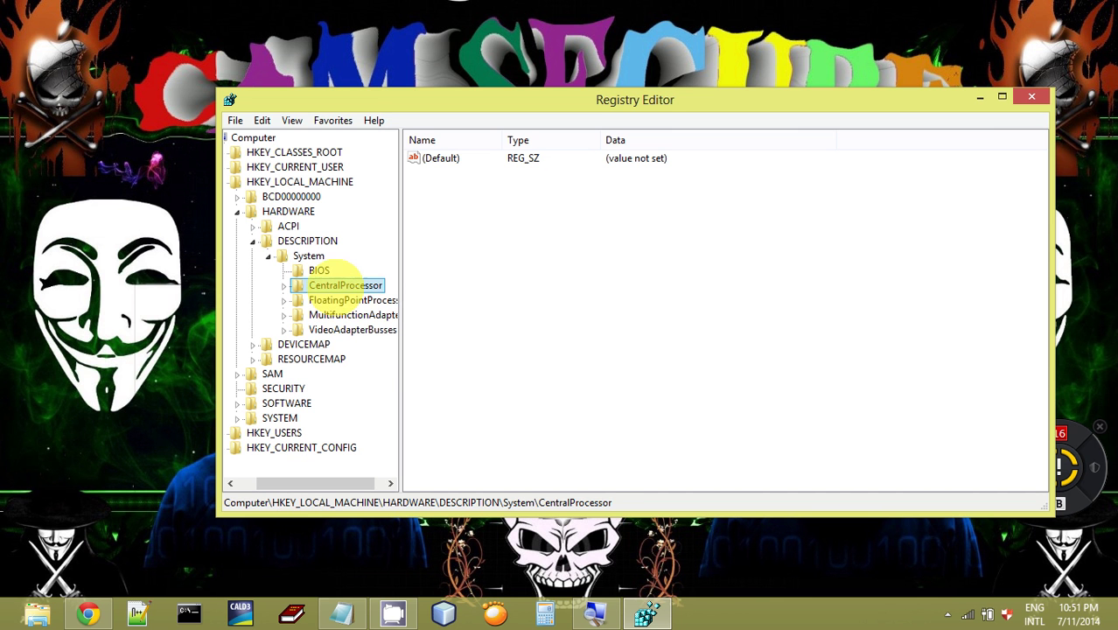
left_click(319, 270)
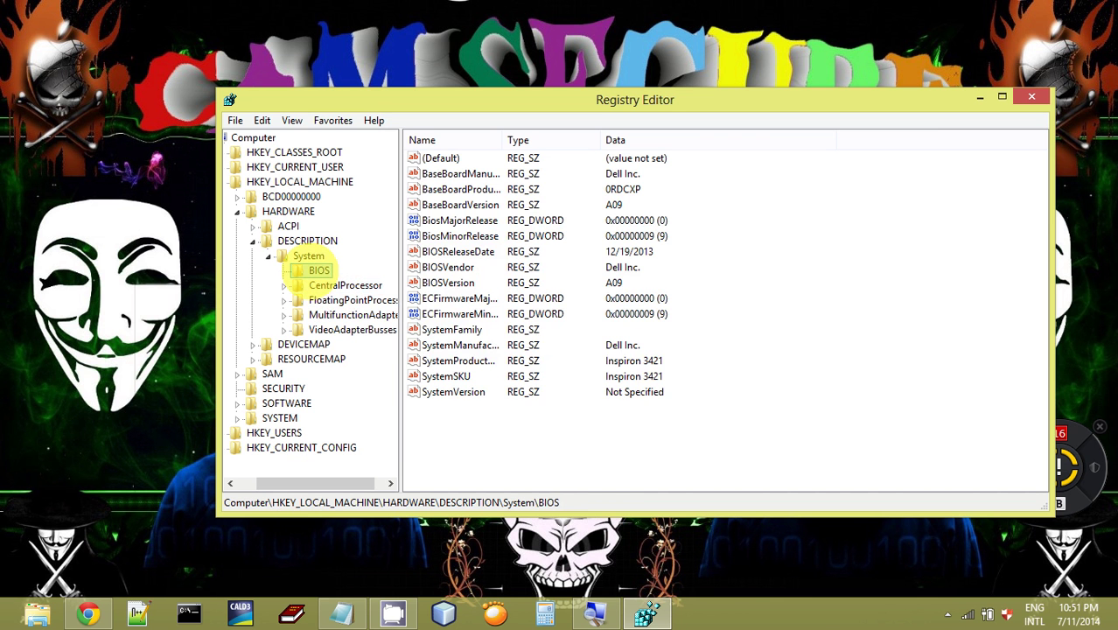
left_click(319, 285)
left_click(359, 300)
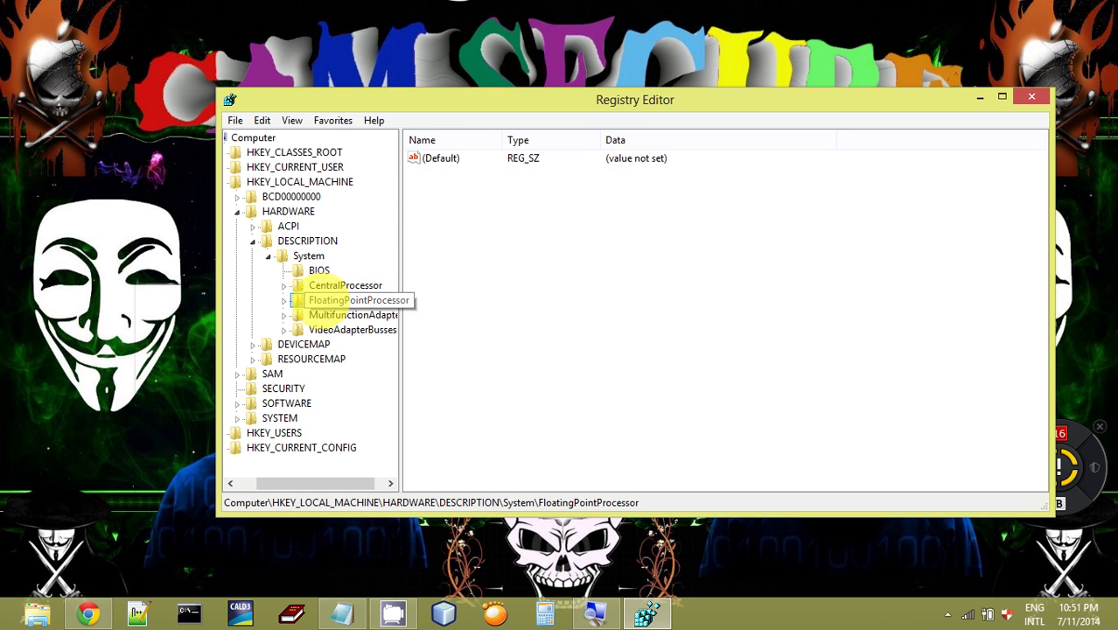
left_click(351, 314)
left_click(350, 330)
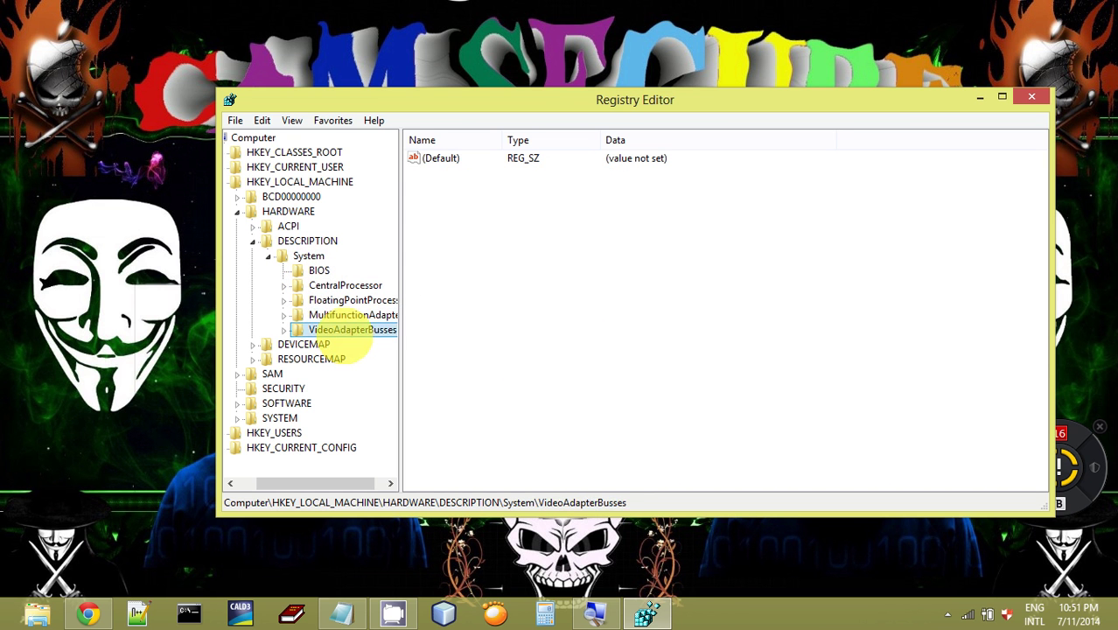
left_click(350, 315)
left_click(311, 344)
left_click(350, 329)
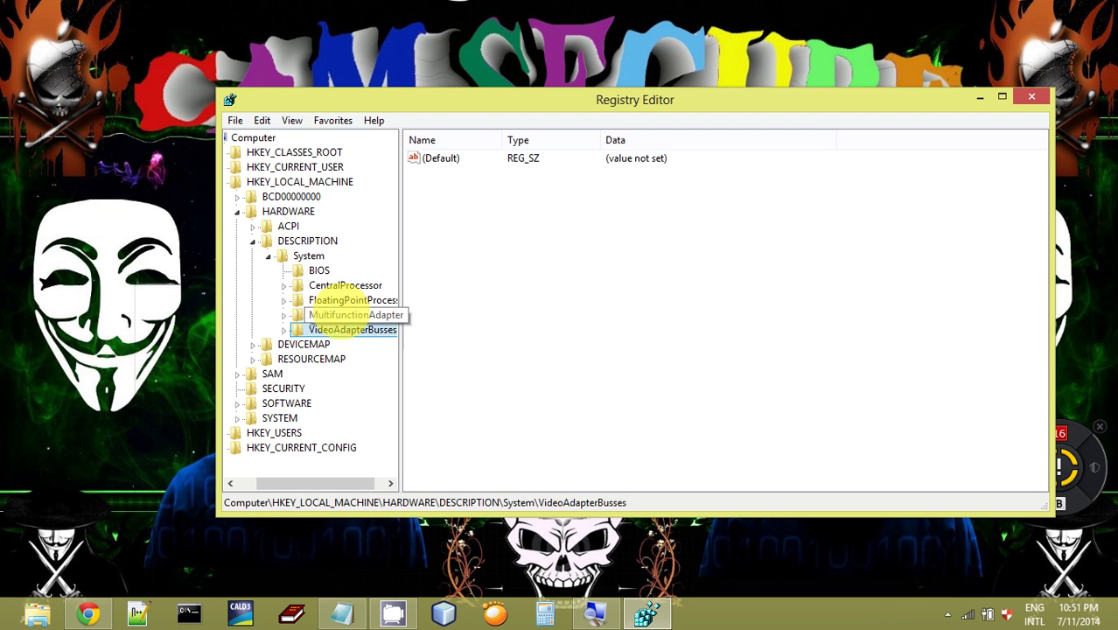
left_click(350, 315)
left_click(337, 285)
left_click(317, 270)
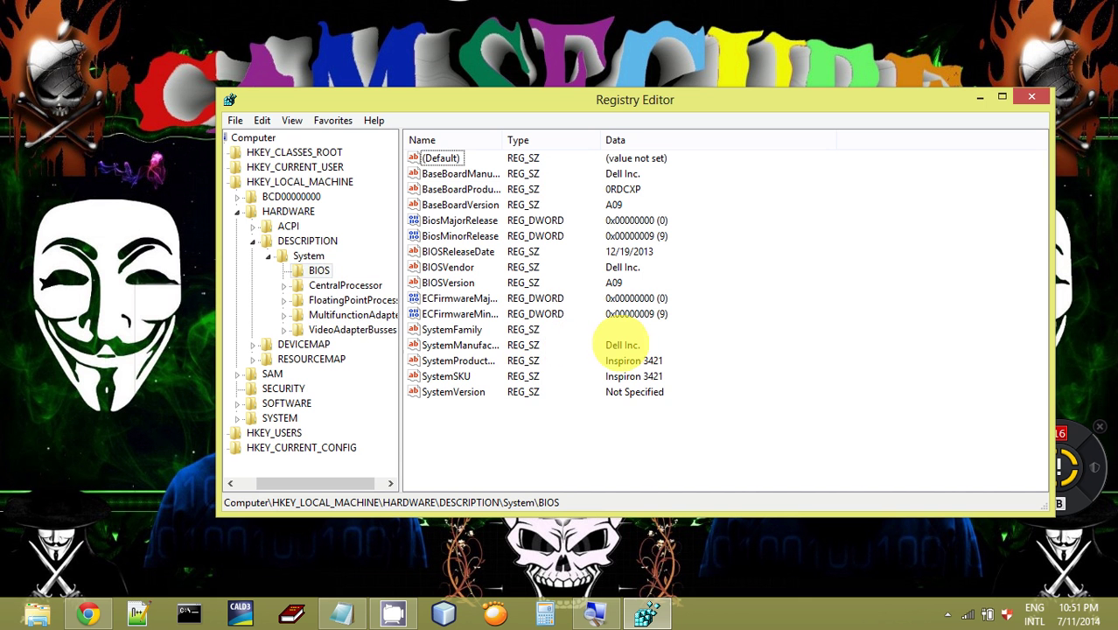
- Inspect the SystemManufacturer string of the BIOS key in its edit dialog and close it without changes
left_click(450, 345)
right_click(452, 348)
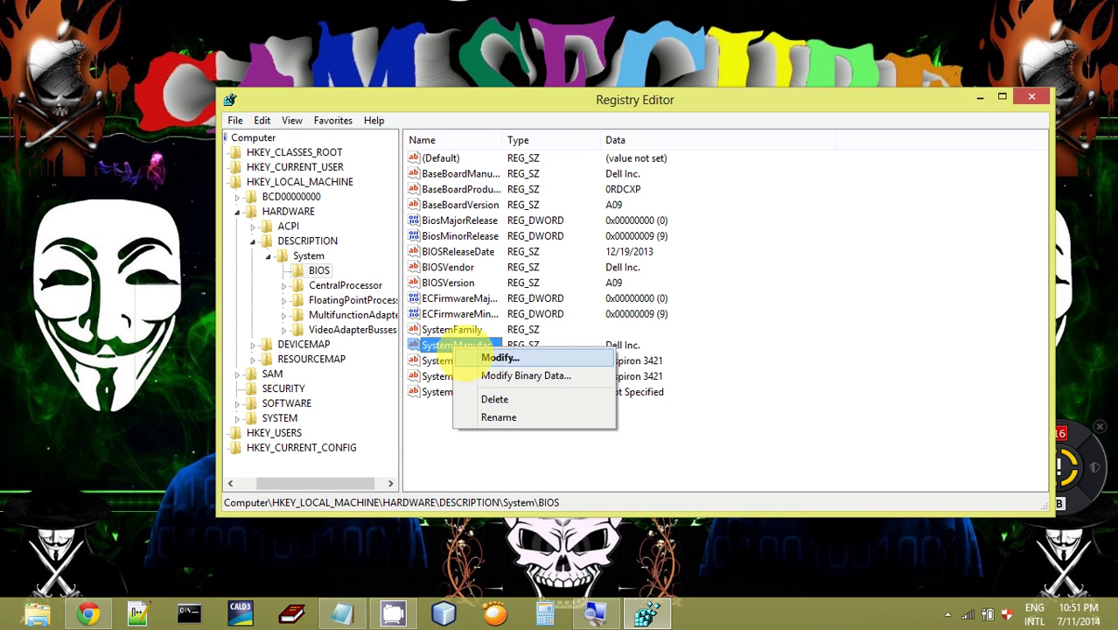
left_click(462, 358)
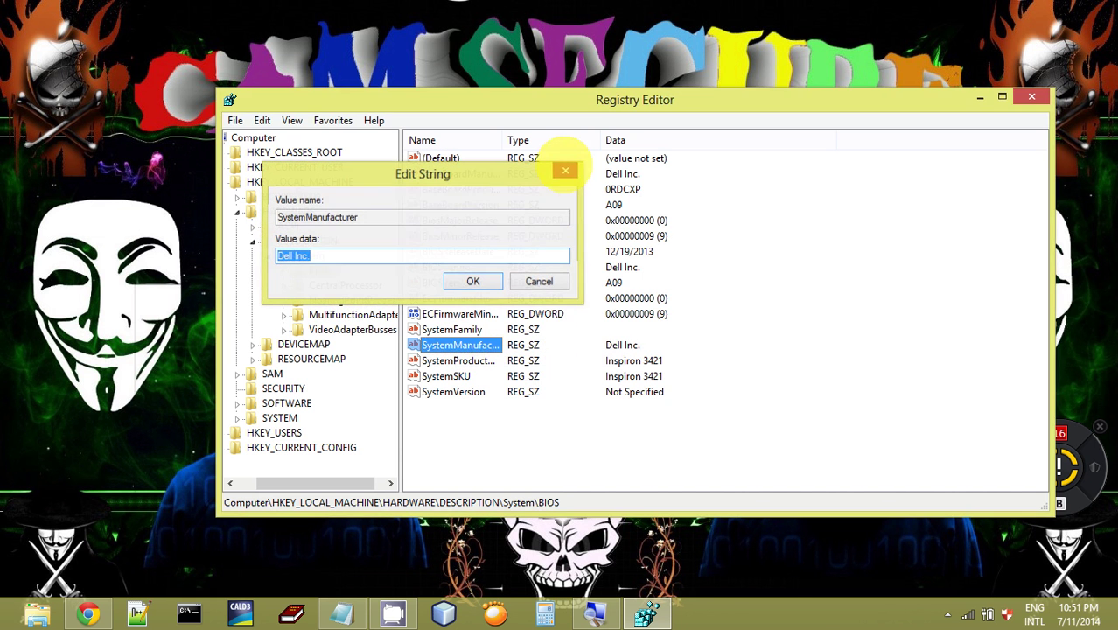
left_click(565, 170)
- Collapse the System and DESCRIPTION keys and check the subkeys of DEVICEMAP and RESOURCEMAP
left_click(268, 255)
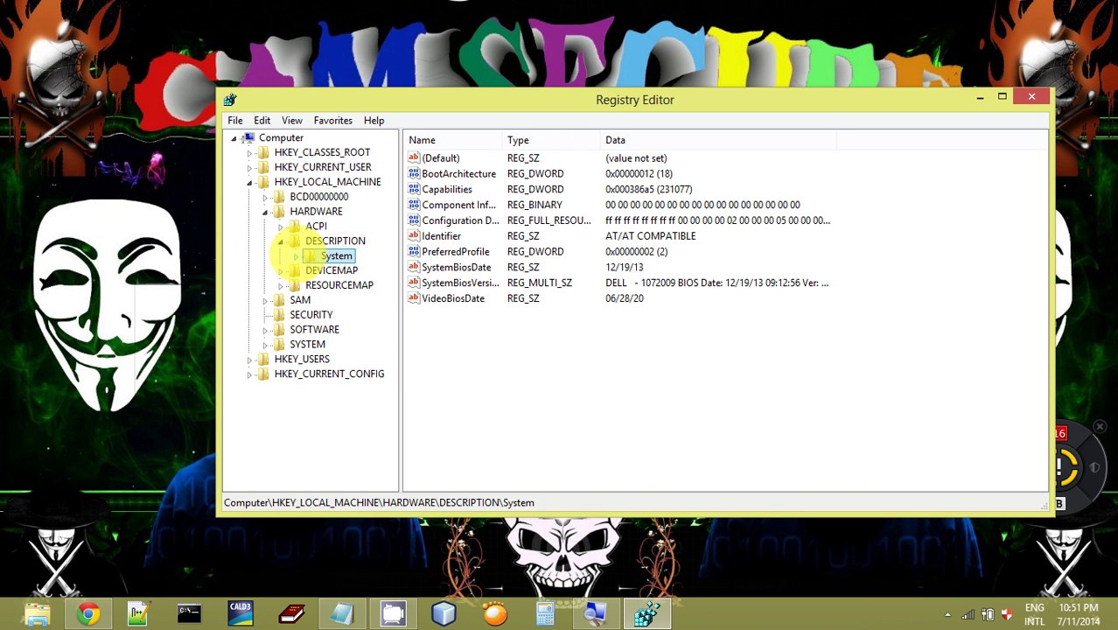
left_click(297, 255)
left_click(296, 256)
left_click(281, 241)
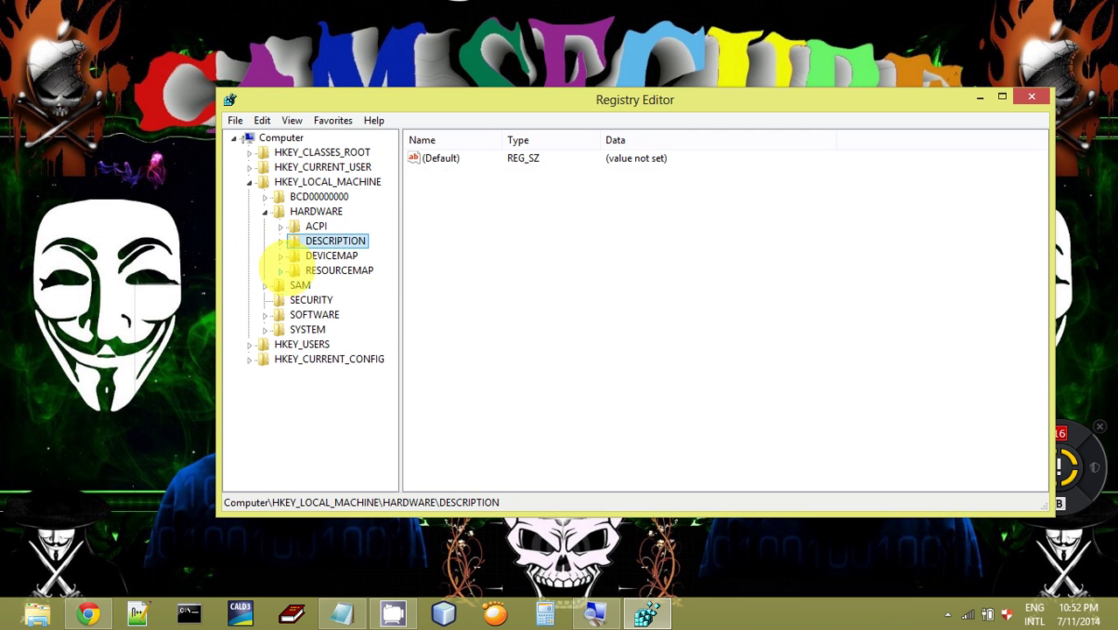
left_click(281, 255)
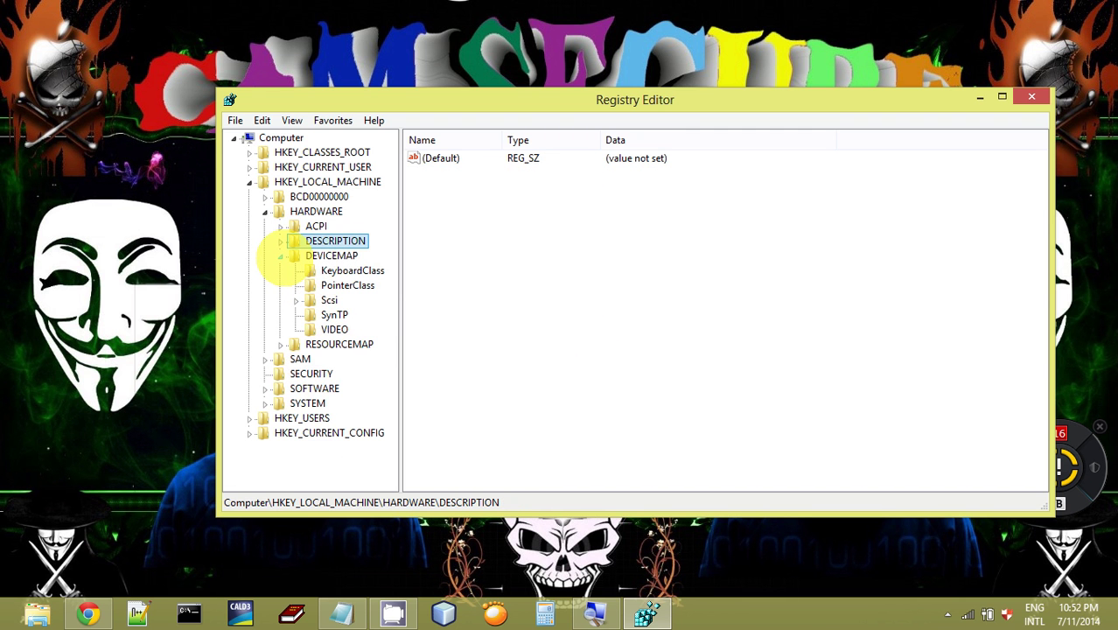
left_click(281, 256)
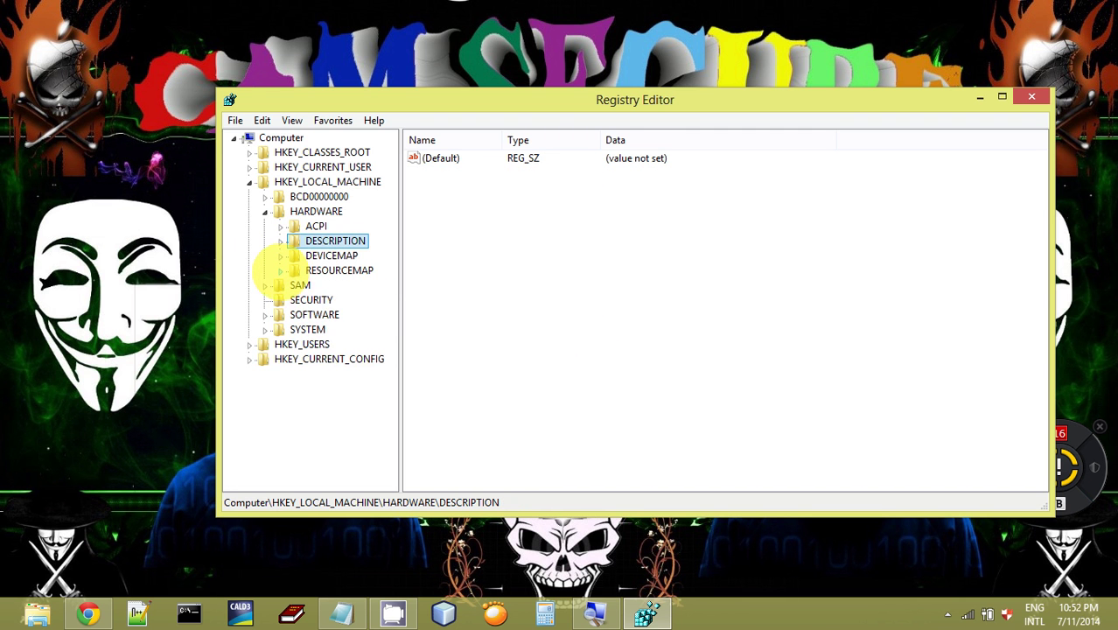
left_click(280, 270)
left_click(281, 271)
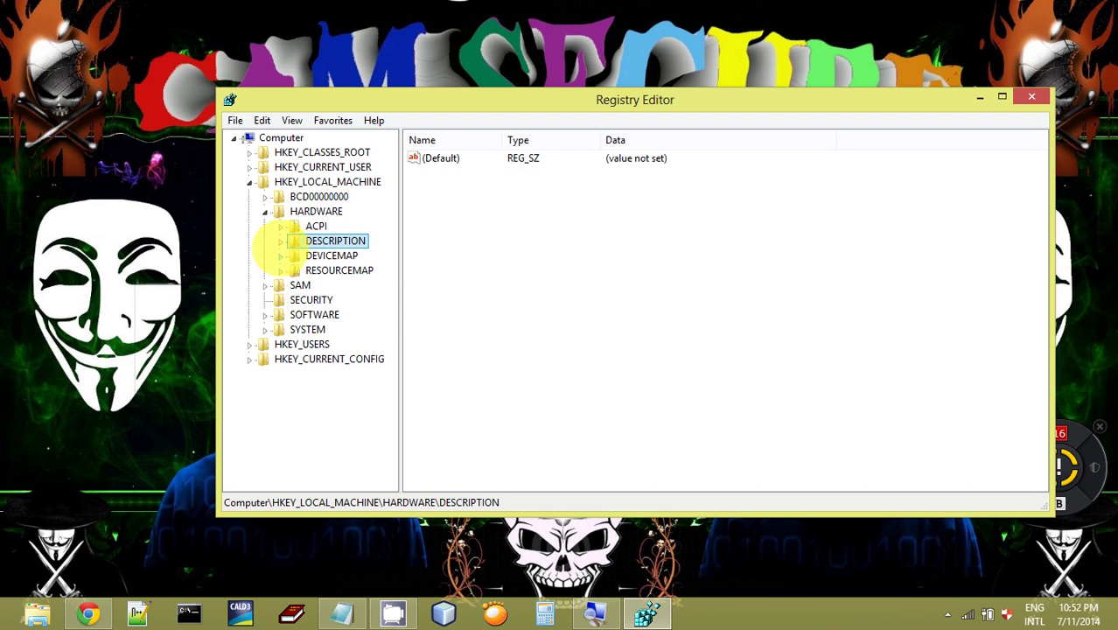
- Check the subkeys of HKEY_USERS, and collapse it along with HARDWARE and HKEY_LOCAL_MACHINE
left_click(249, 182)
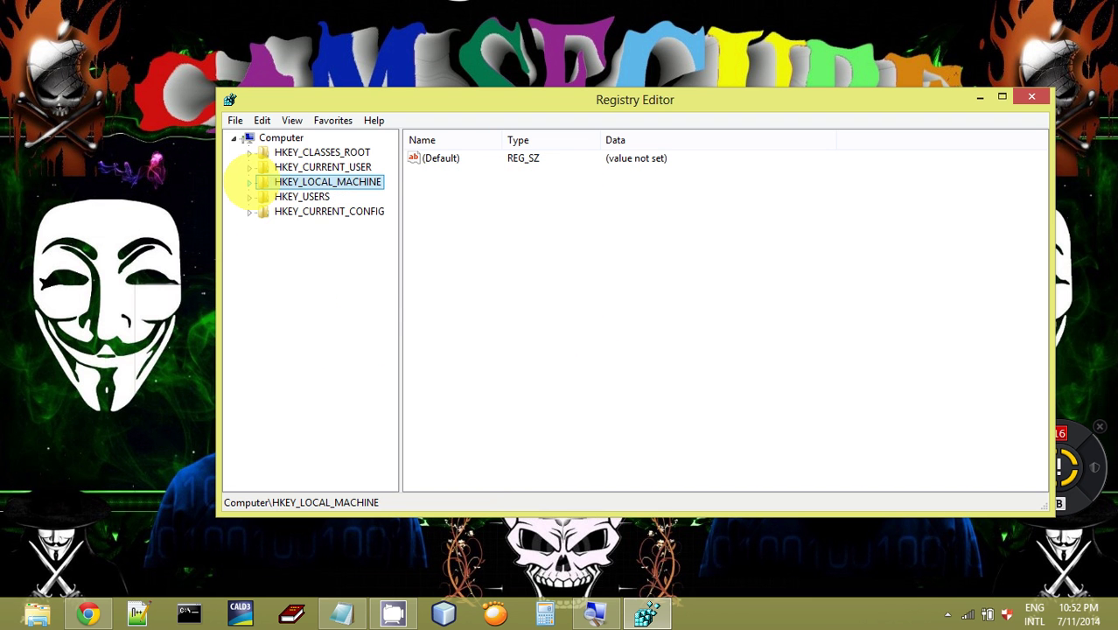
left_click(250, 197)
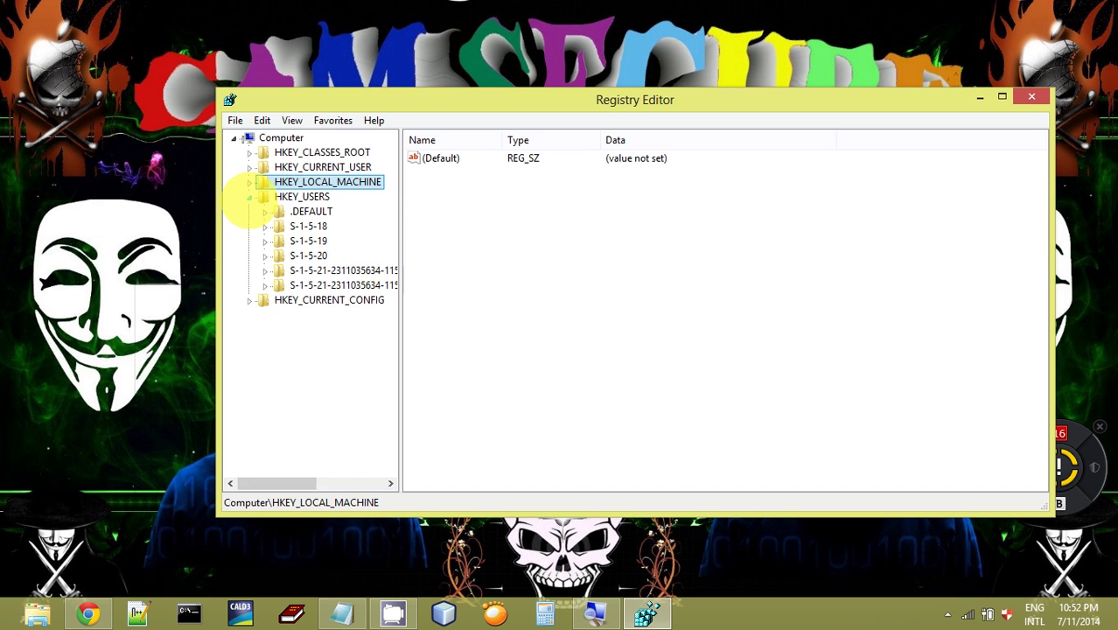
left_click(249, 197)
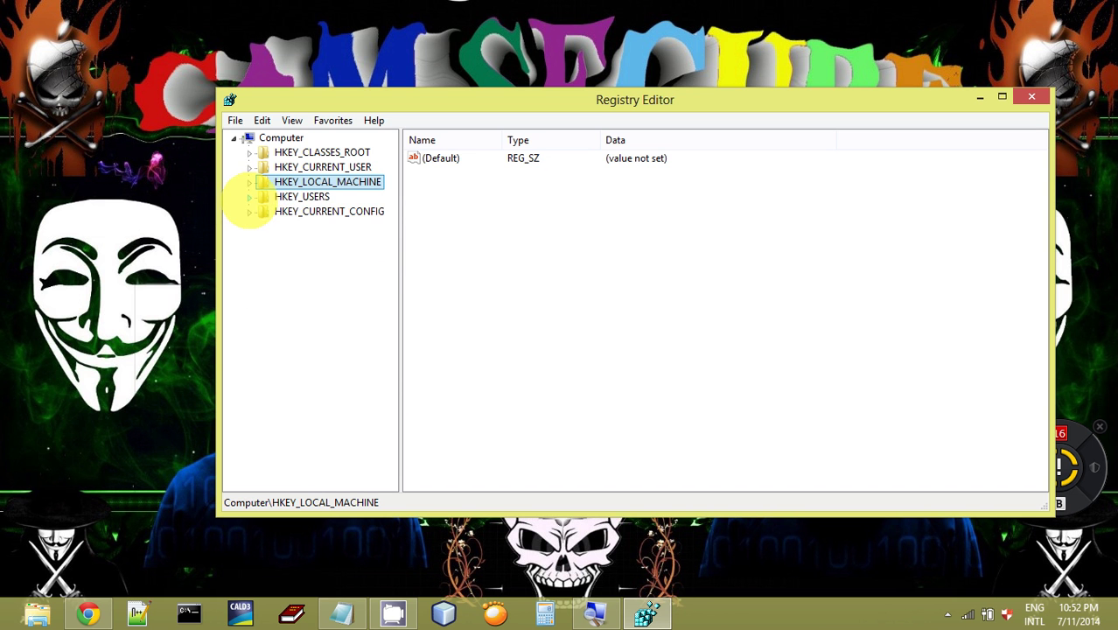
left_click(249, 182)
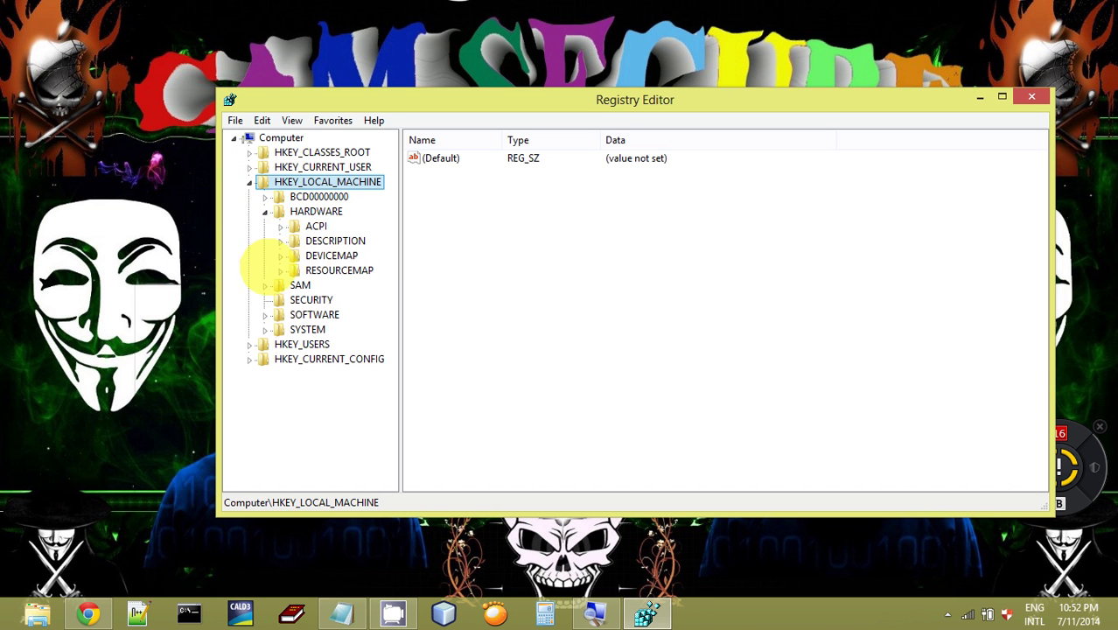
left_click(264, 212)
left_click(250, 182)
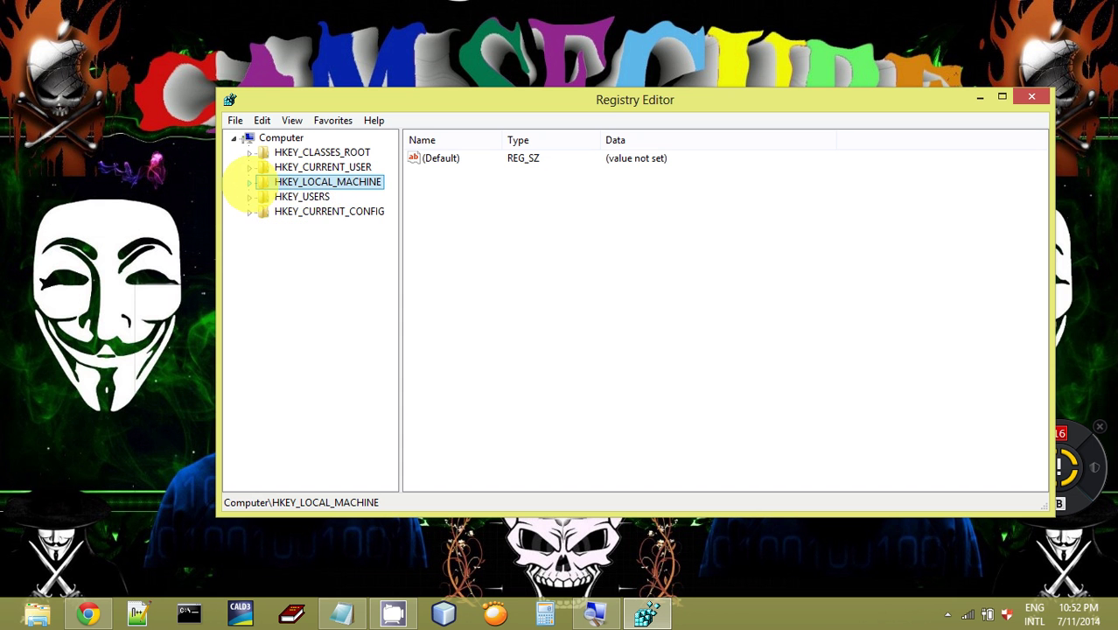
- Look through the subkeys of HKEY_LOCAL_MACHINE\SYSTEM, including HardwareConfig, DriverDatabase and ControlSet004, and collapse SYSTEM
left_click(249, 182)
left_click(264, 270)
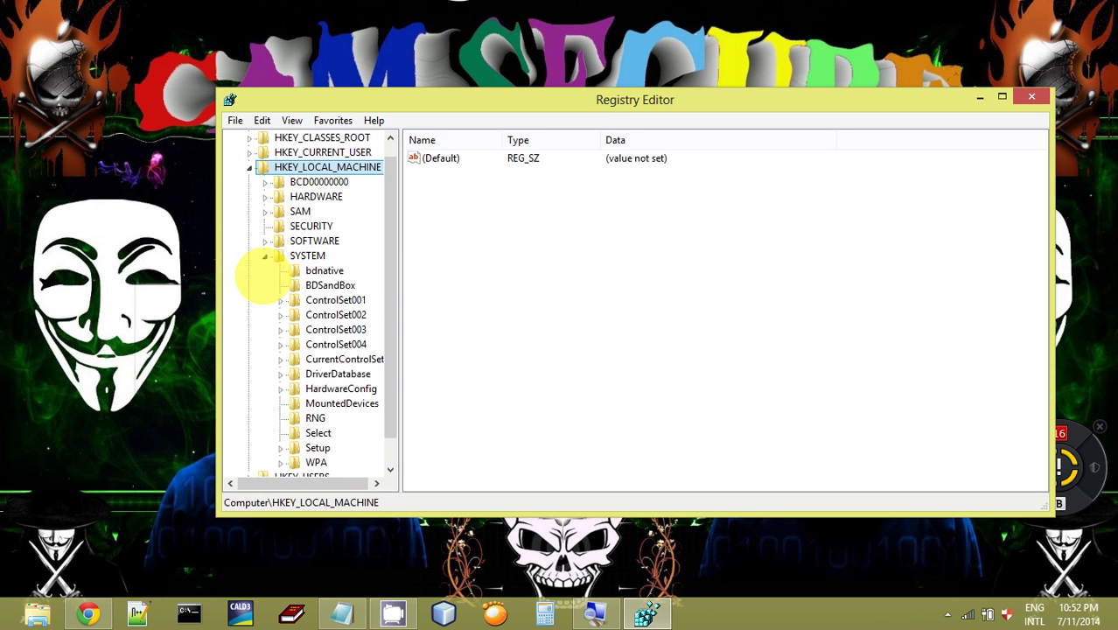
scroll(391, 280, "down", 1)
scroll(391, 280, "down", 1)
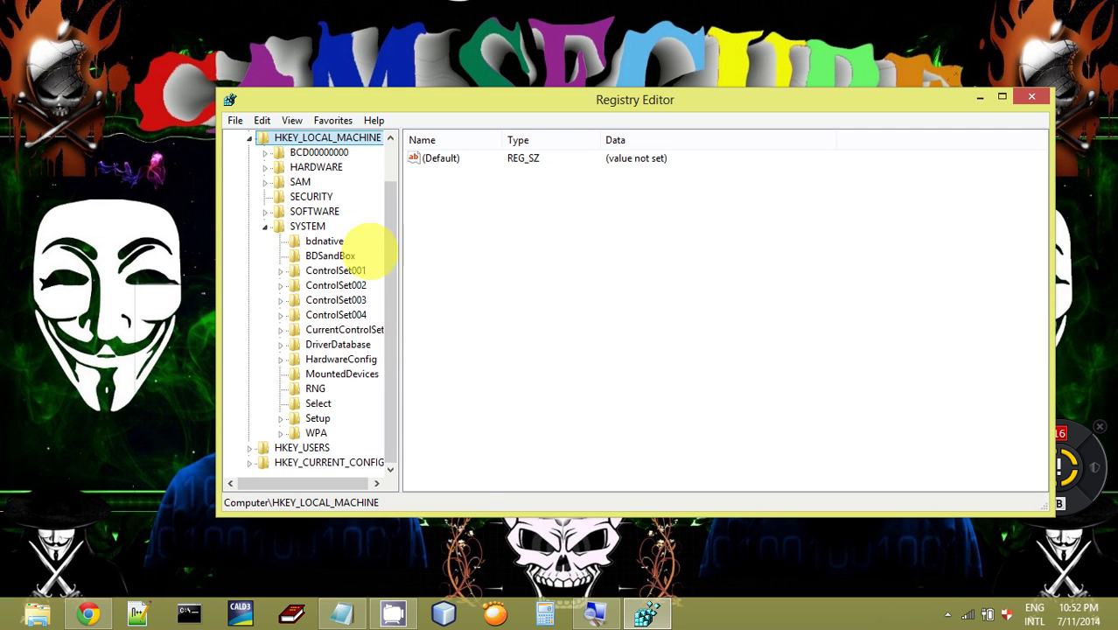
left_click(350, 359)
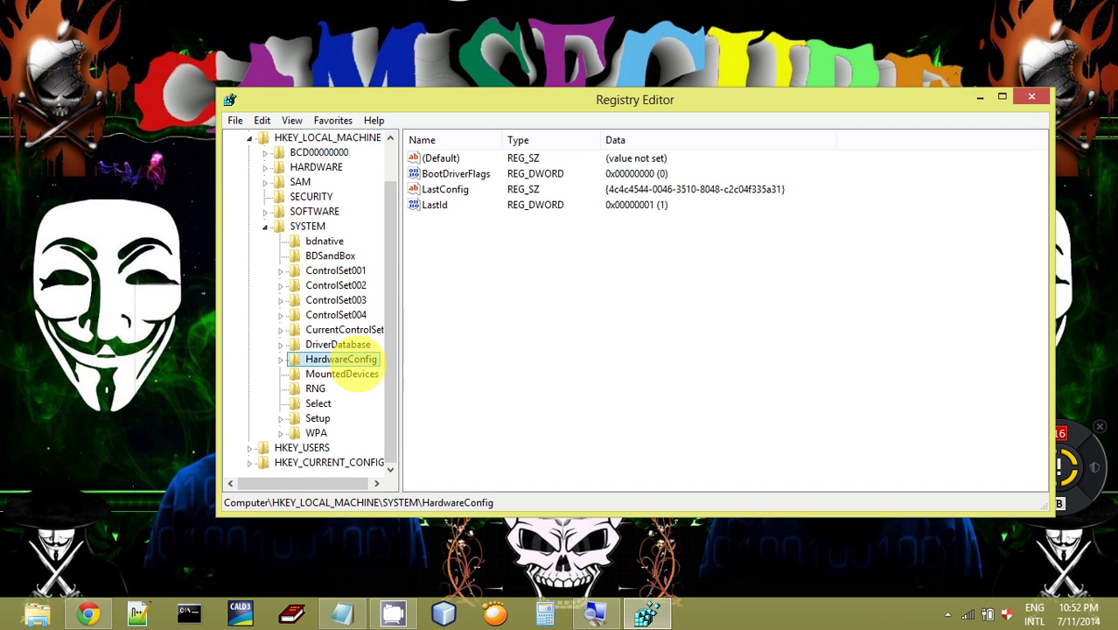
left_click(342, 373)
left_click(338, 345)
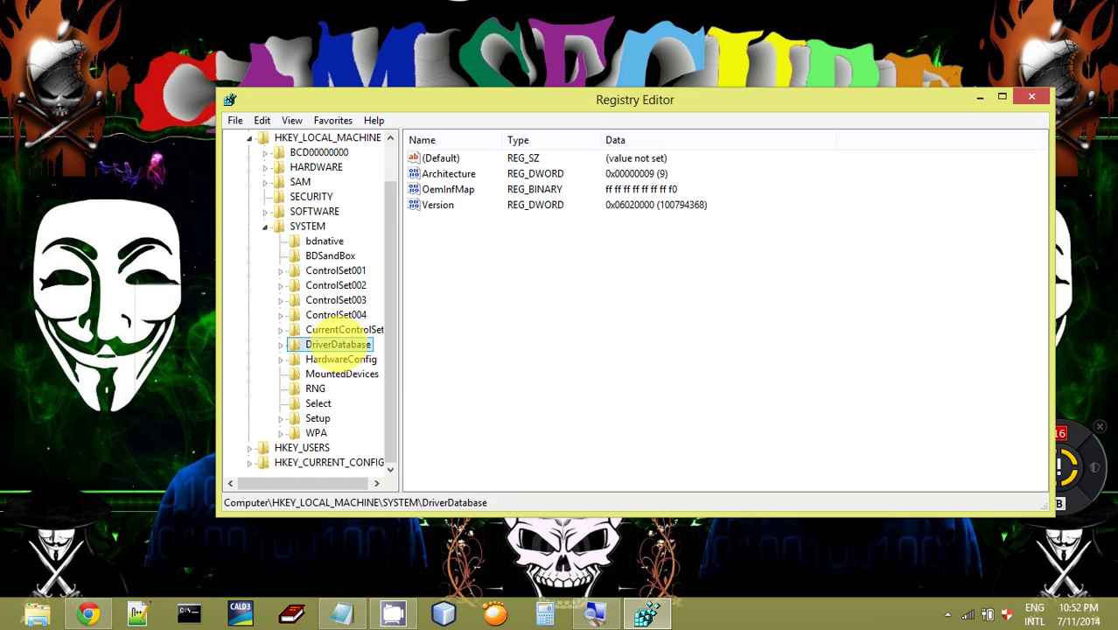
left_click(343, 329)
left_click(336, 315)
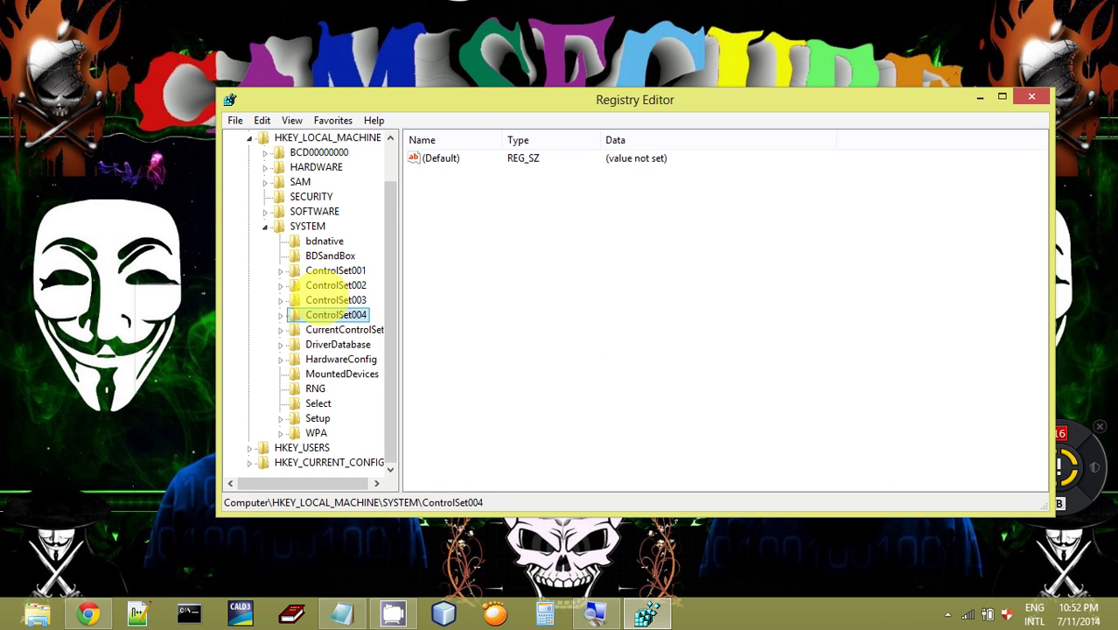
left_click(302, 255)
left_click(265, 227)
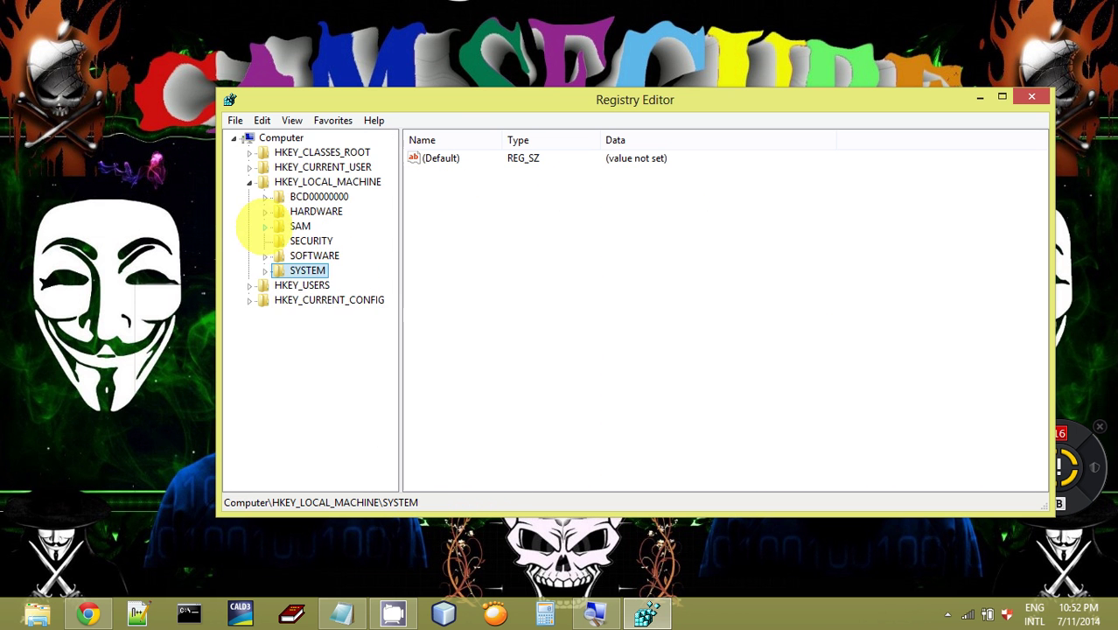
- Expand HKEY_LOCAL_MACHINE\HARDWARE\DESCRIPTION\System and view the values of its BIOS key
left_click(265, 212)
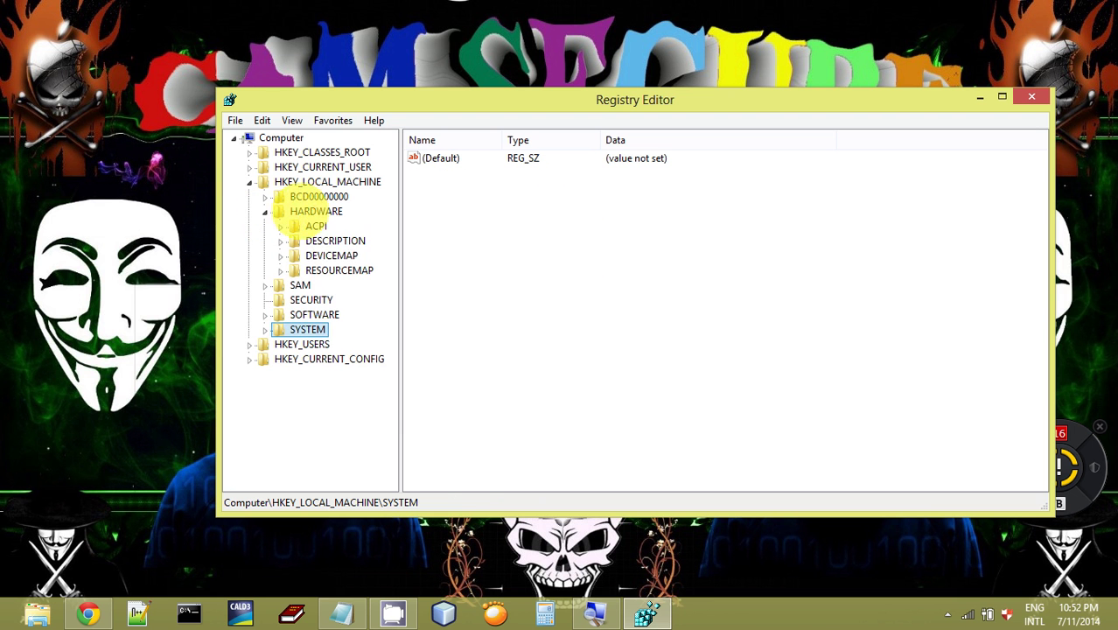
left_click(302, 241)
left_click(280, 241)
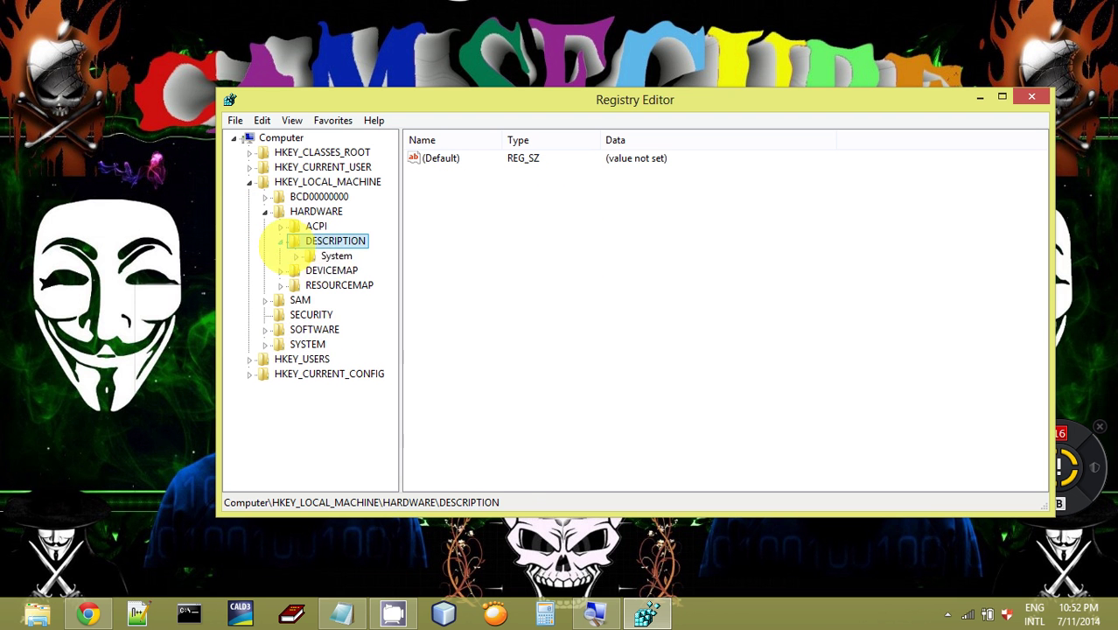
left_click(335, 255)
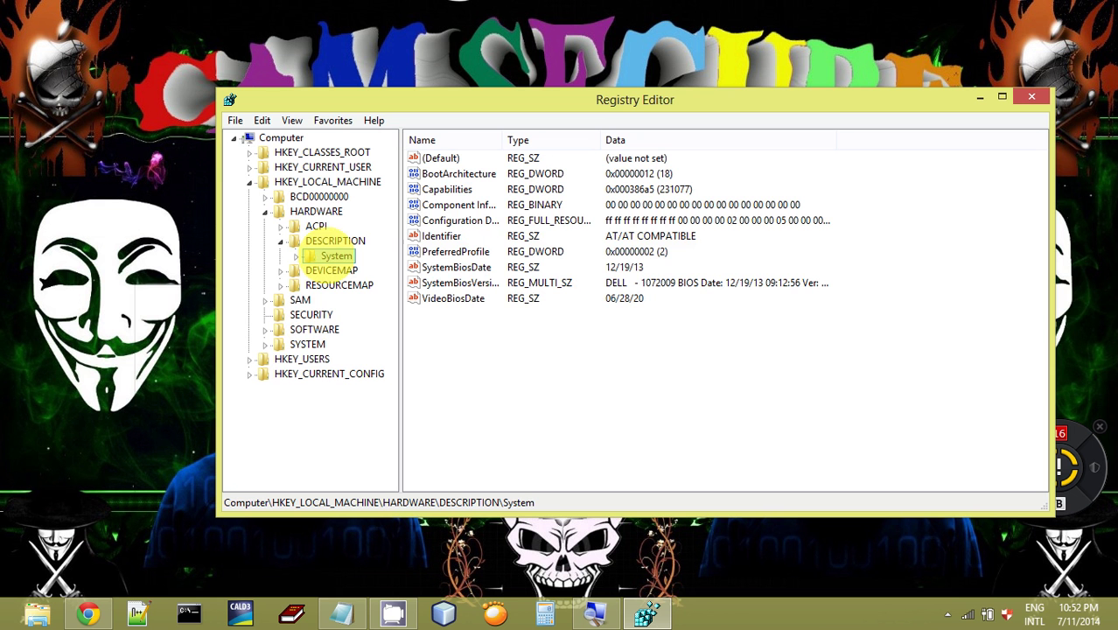
left_click(296, 256)
left_click(343, 270)
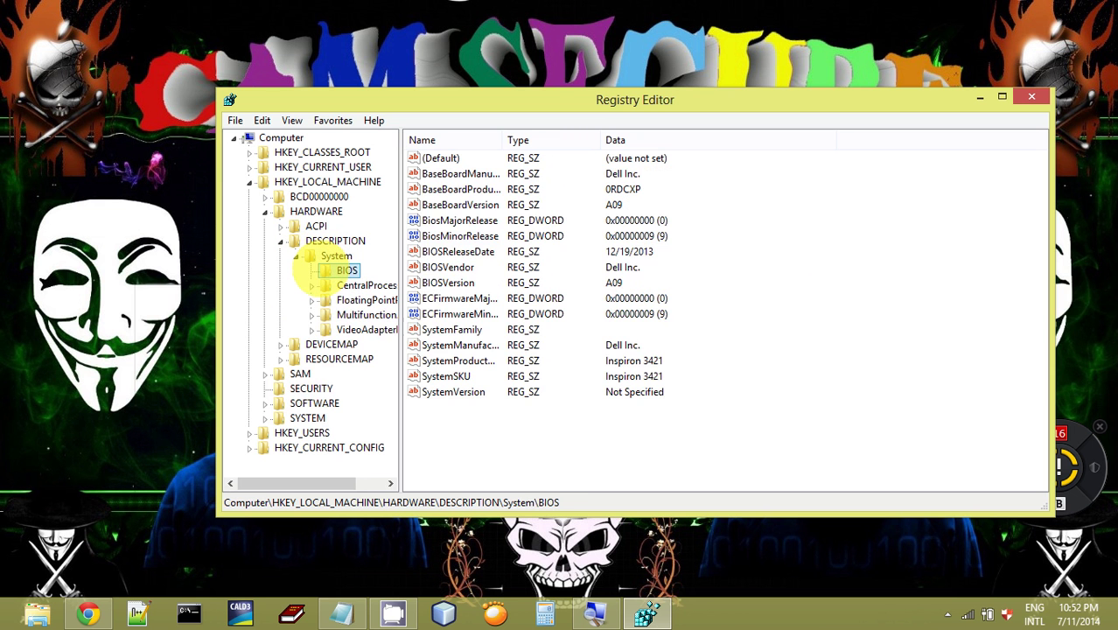
- Expand the CentralProcessor key, compare the values of its subkeys 1 and 0, and keep subkey 0 selected
left_click(326, 285)
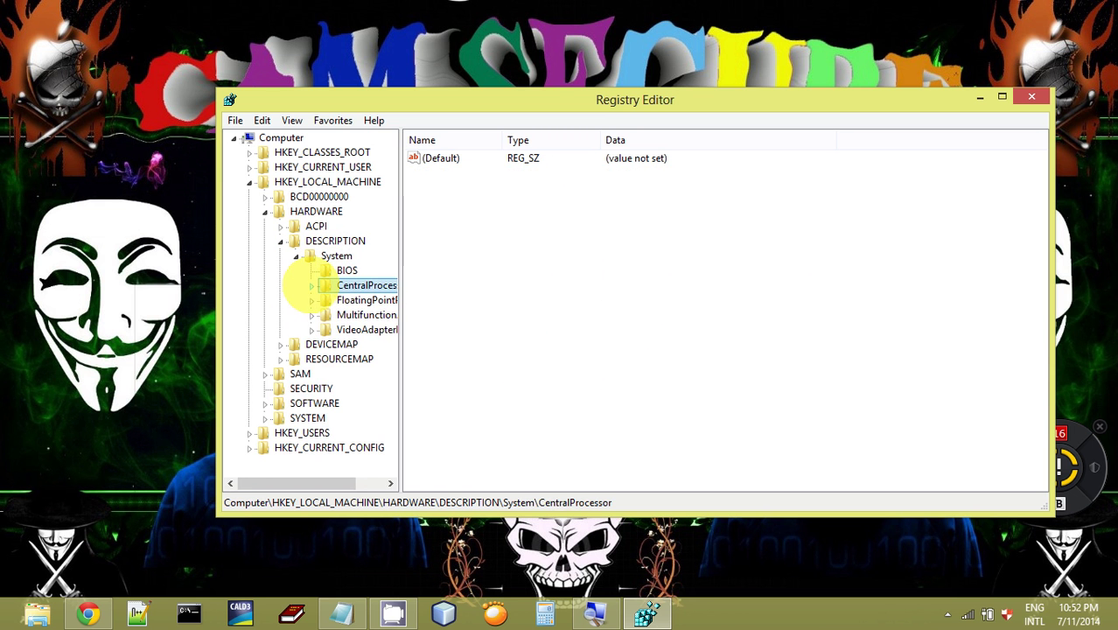
left_click(311, 286)
left_click(350, 300)
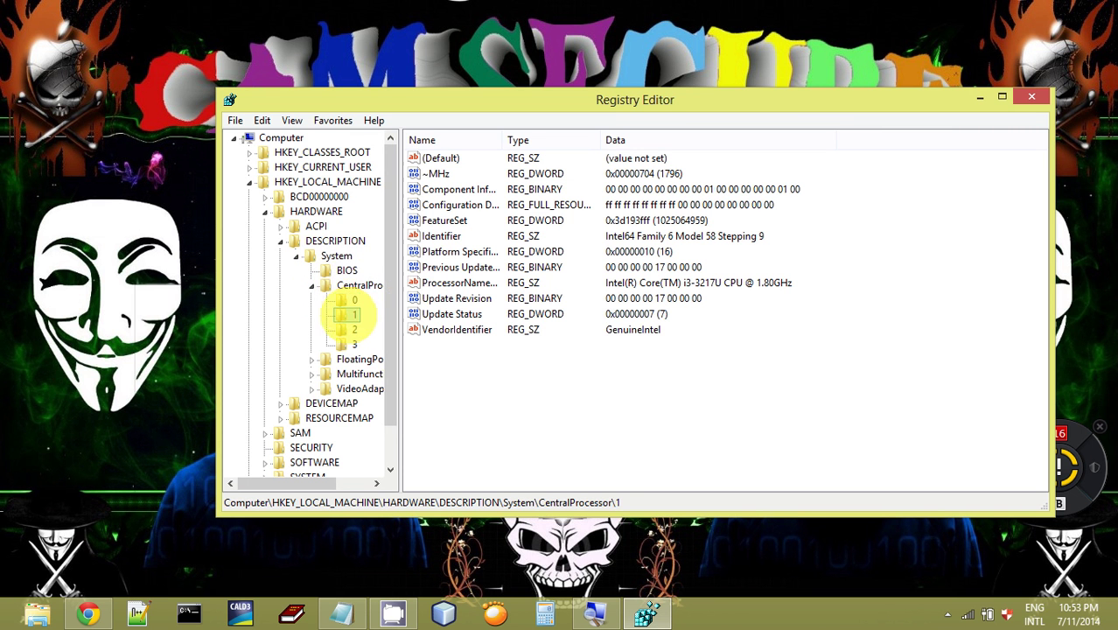
left_click(350, 315)
key("Up")
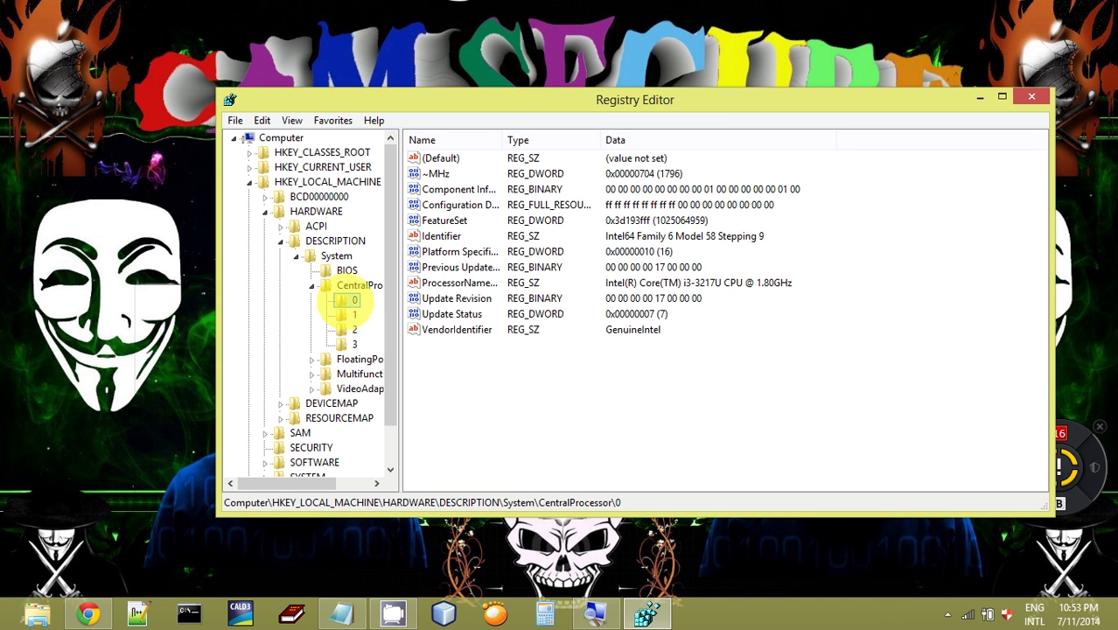
left_click(354, 329)
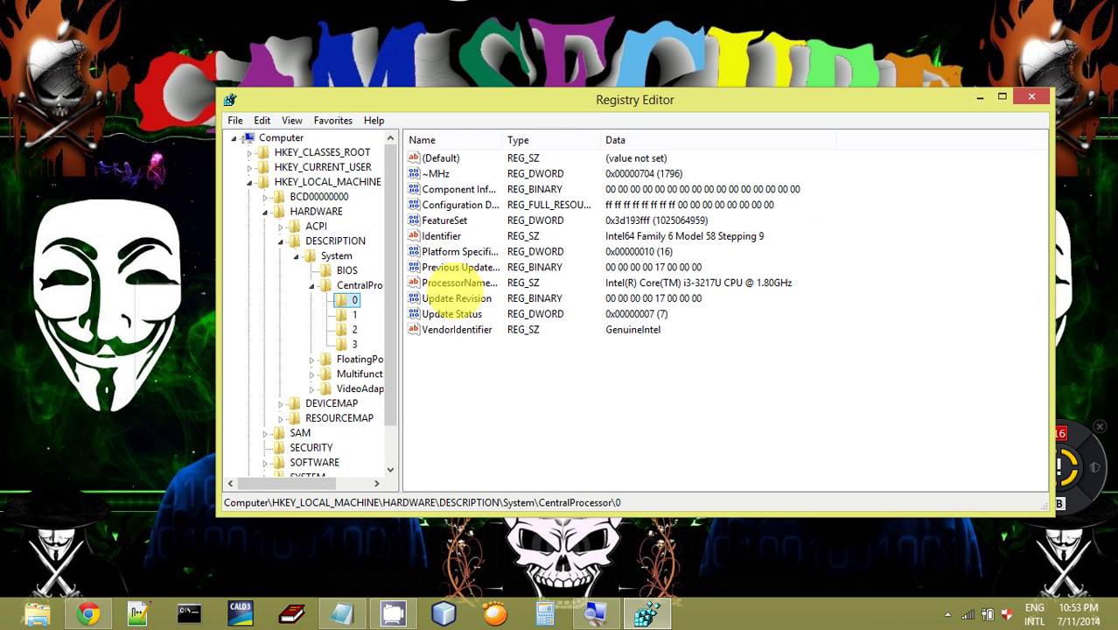
- Set the ProcessorNameString value of CentralProcessor\0 to "Intel(R) Core(TM) i5-3217U CPU @ 1.80GHz"
left_click(457, 283)
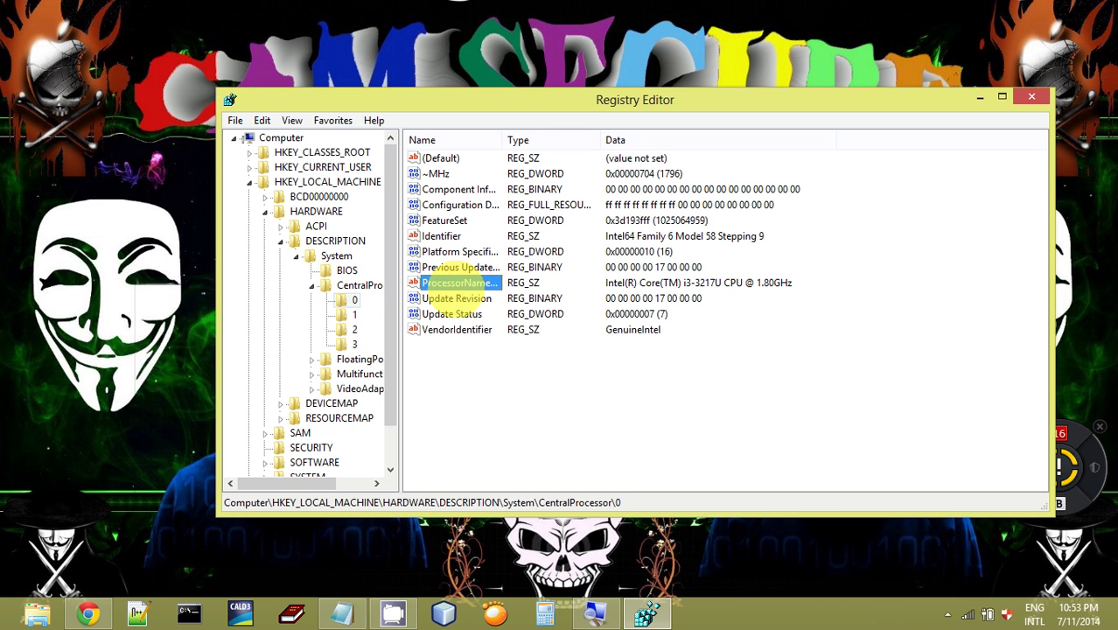
right_click(457, 282)
left_click(473, 289)
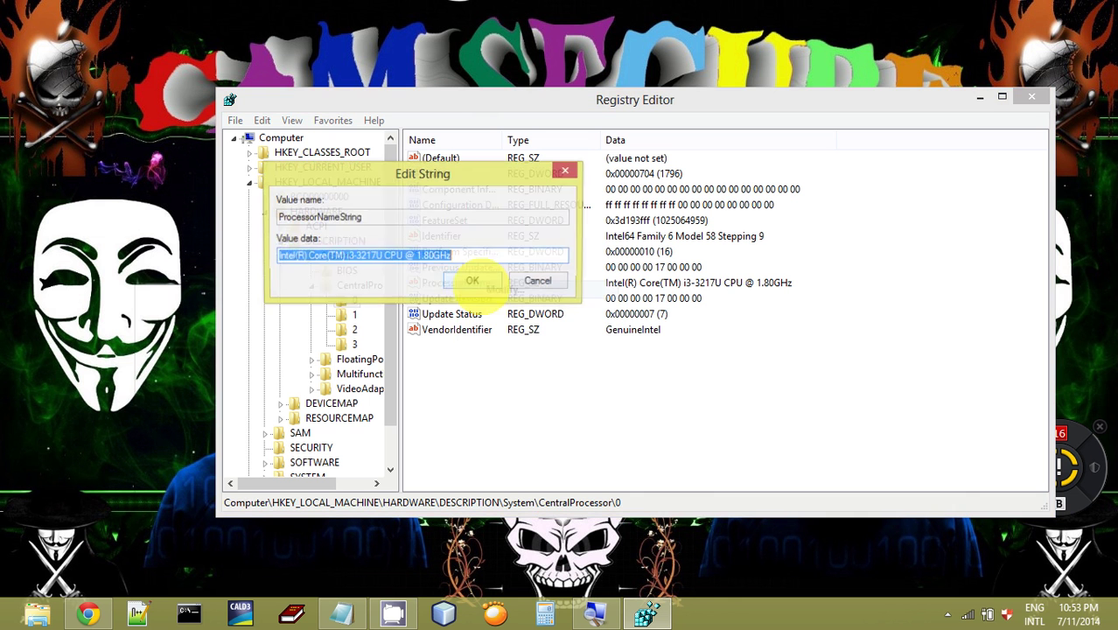
left_click(353, 255)
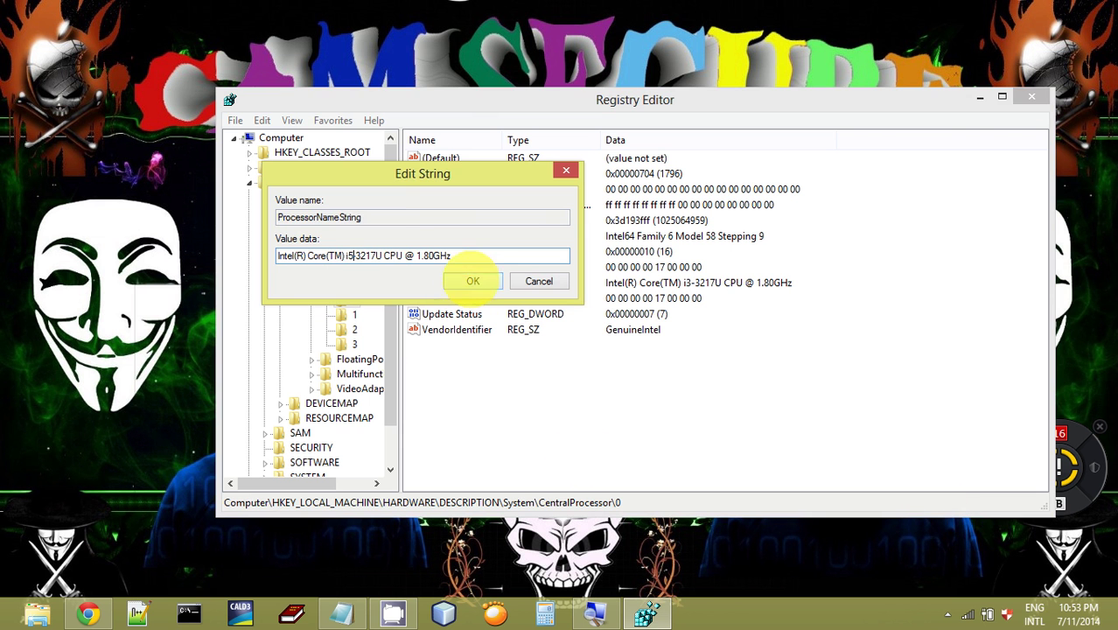
type("5")
left_click(472, 281)
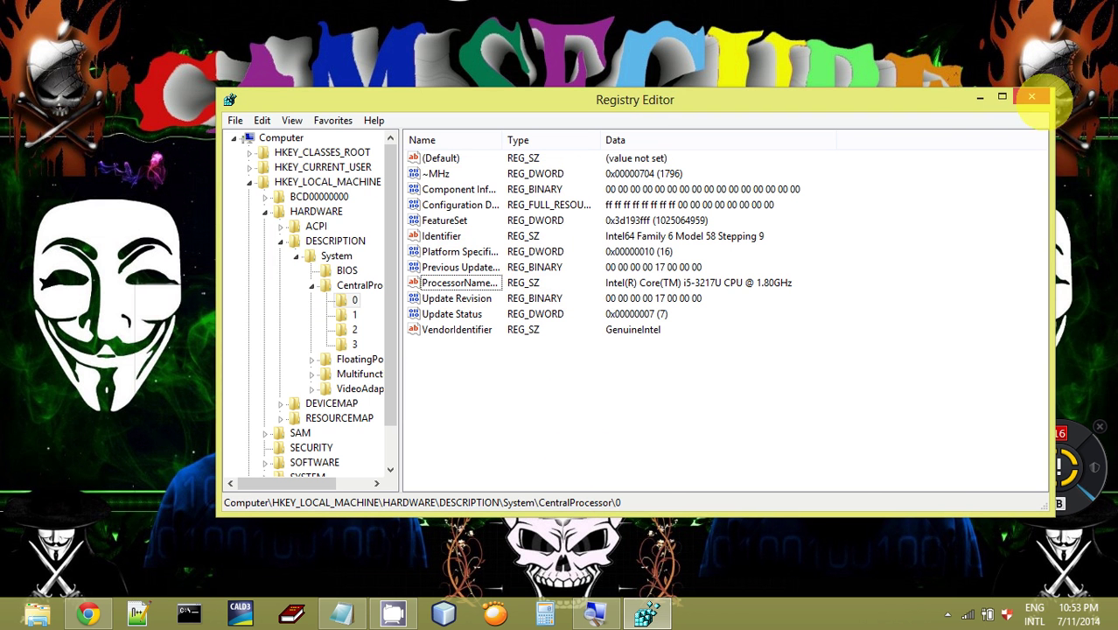
- Close Registry Editor and refresh the desktop
left_click(1033, 96)
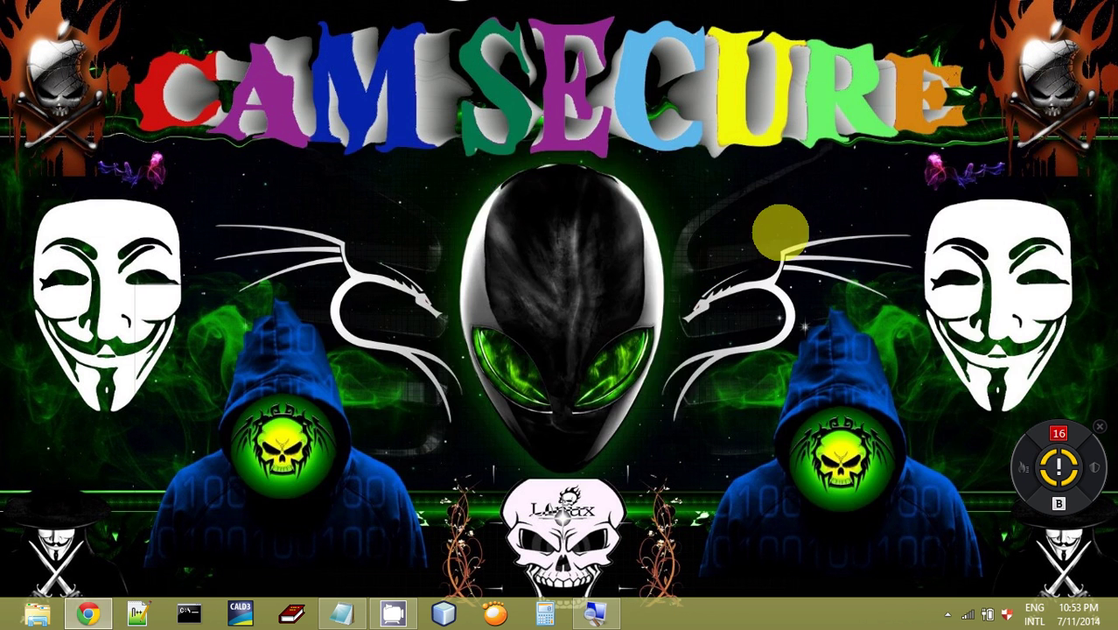
right_click(474, 160)
left_click(519, 212)
right_click(418, 166)
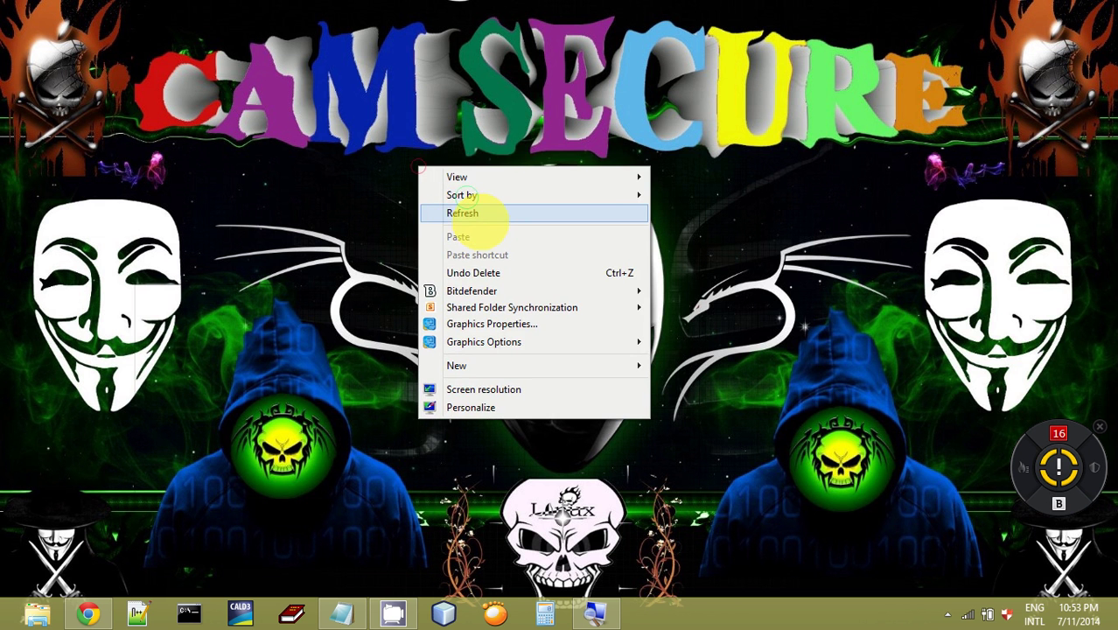
left_click(477, 214)
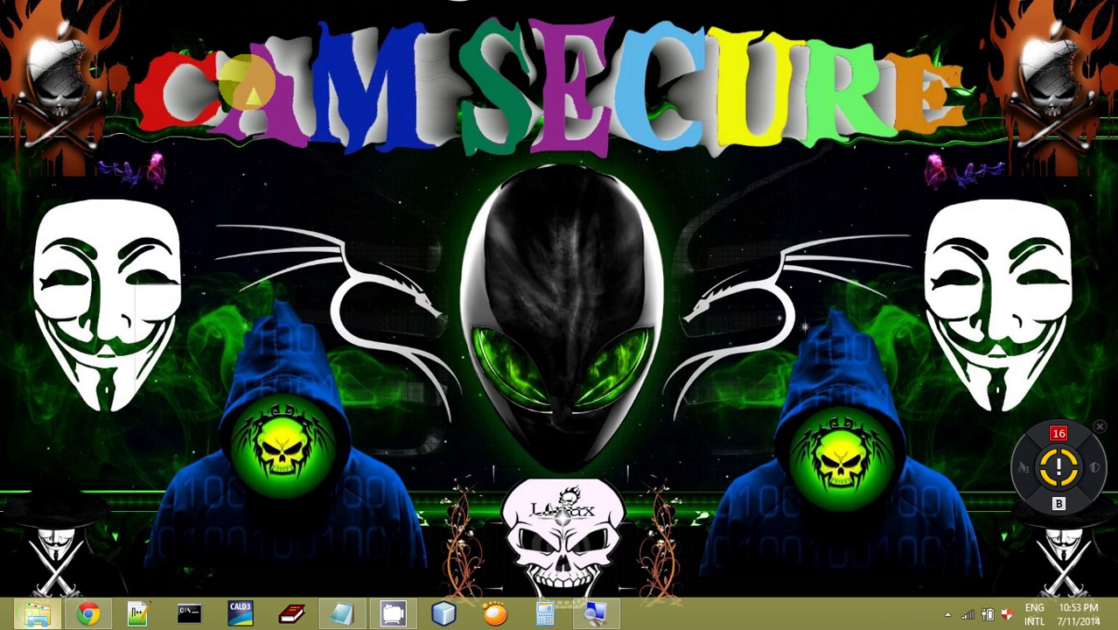
- Switch to File Explorer and open the properties of Computer to examine the processor name in the system information
key("super+e")
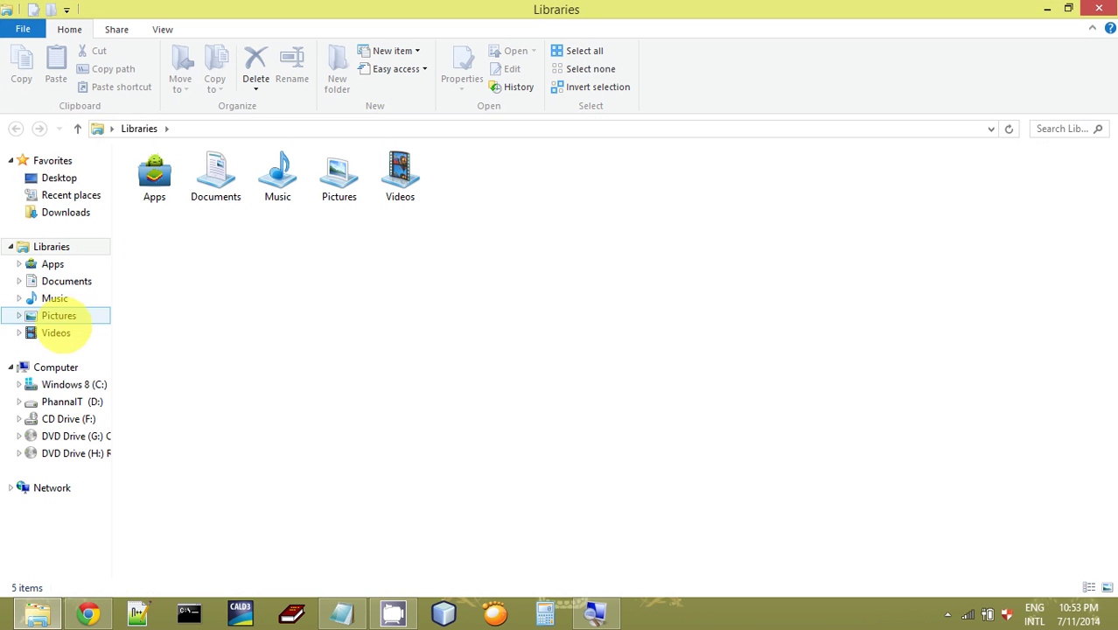
right_click(56, 362)
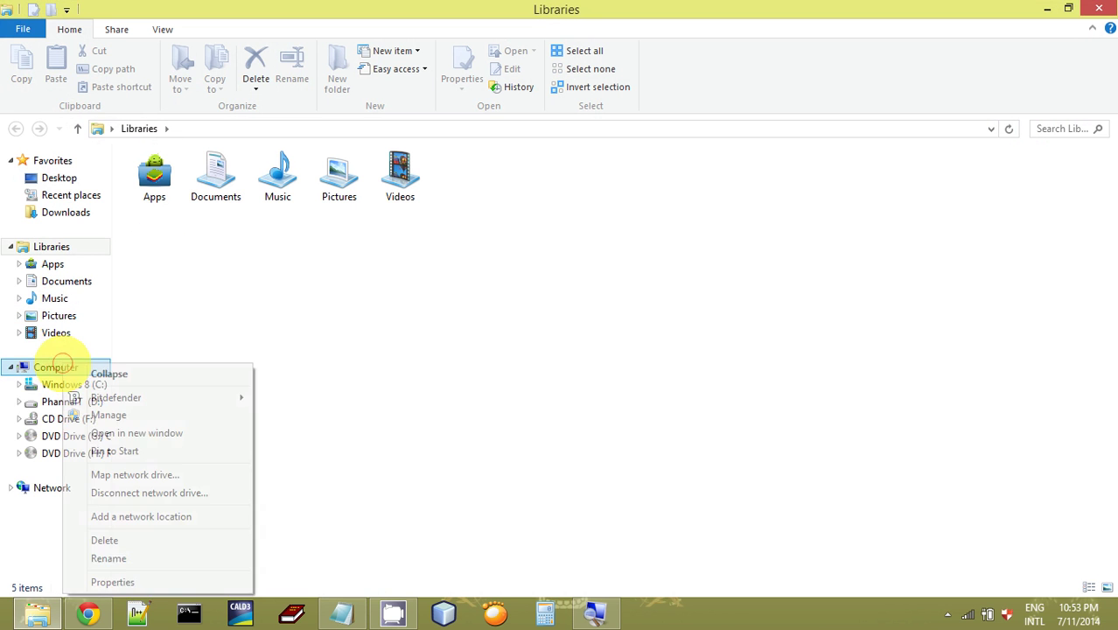
left_click(150, 579)
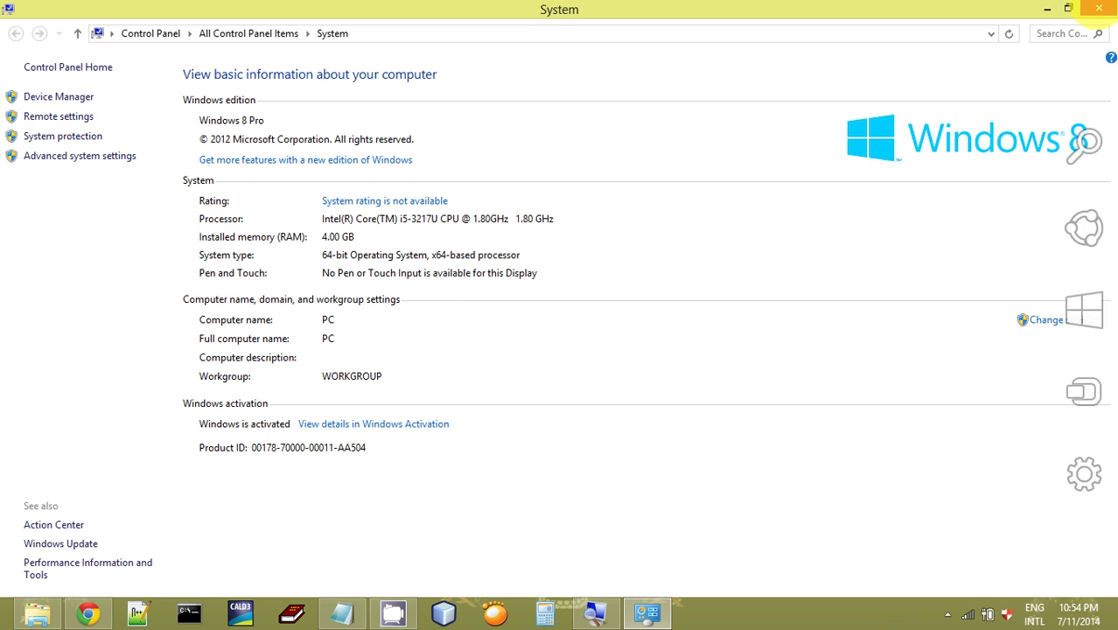
- Close the System and Libraries windows and refresh the desktop twice
left_click(1099, 8)
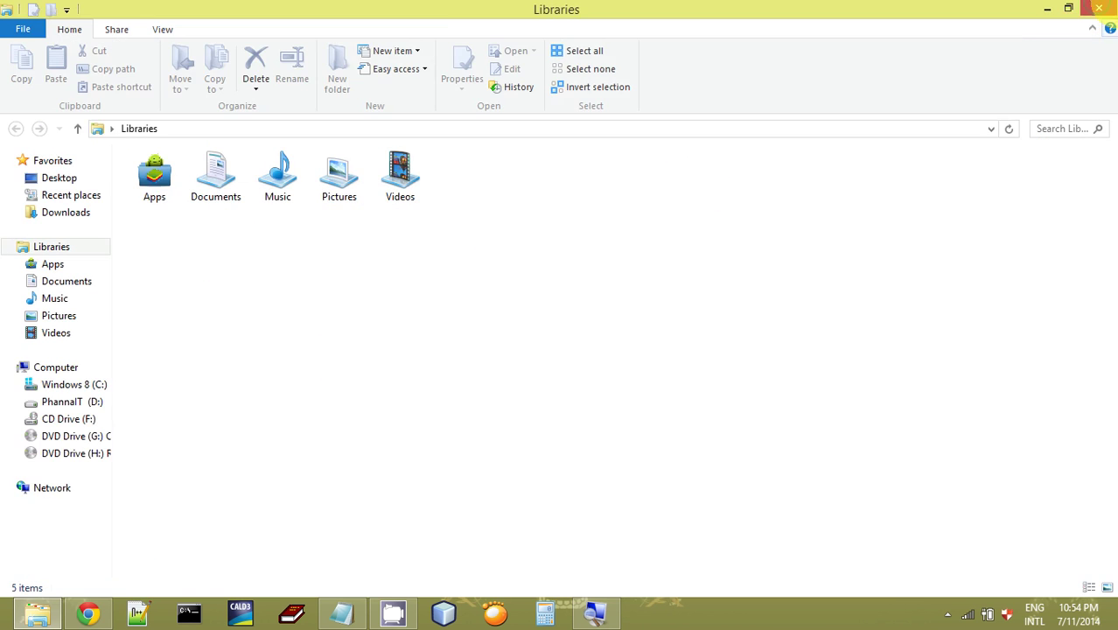
left_click(1099, 8)
right_click(815, 175)
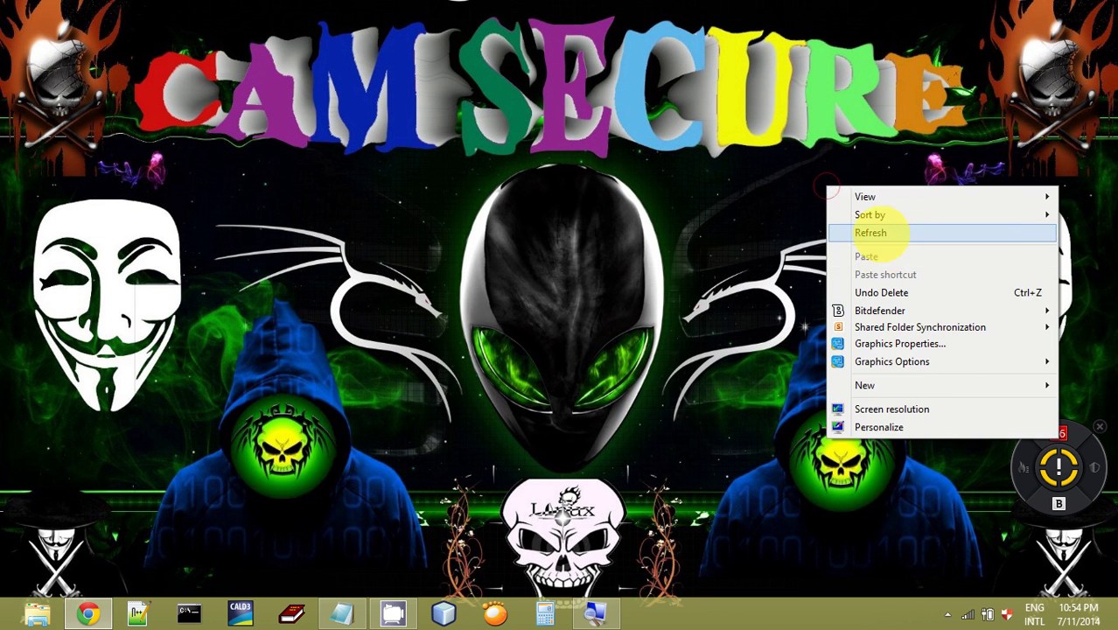
left_click(871, 232)
right_click(777, 148)
left_click(840, 200)
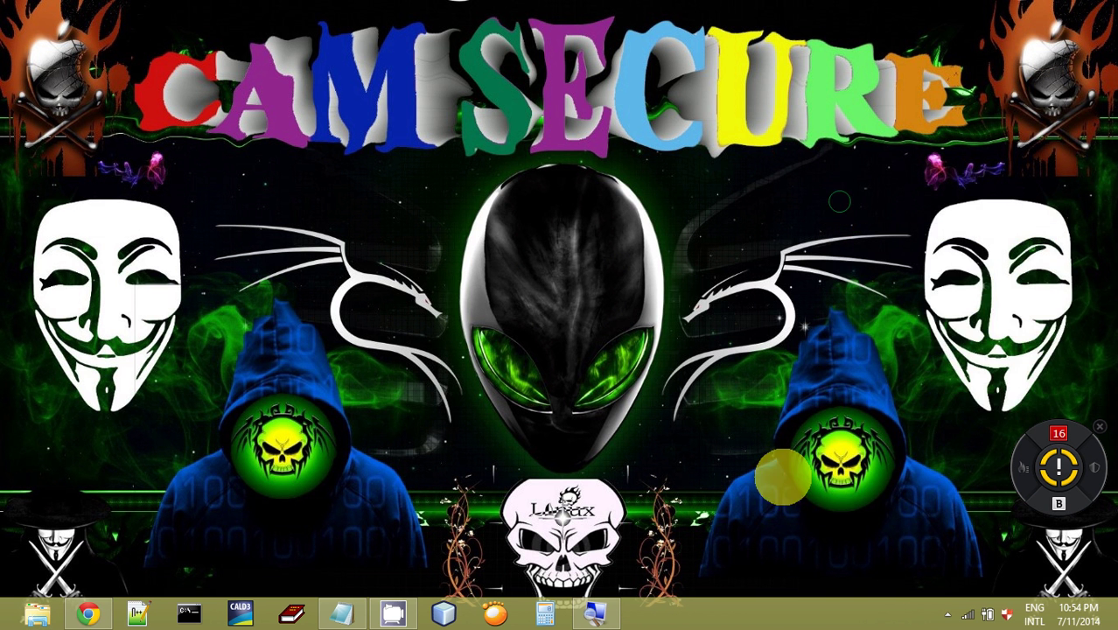
right_click(392, 612)
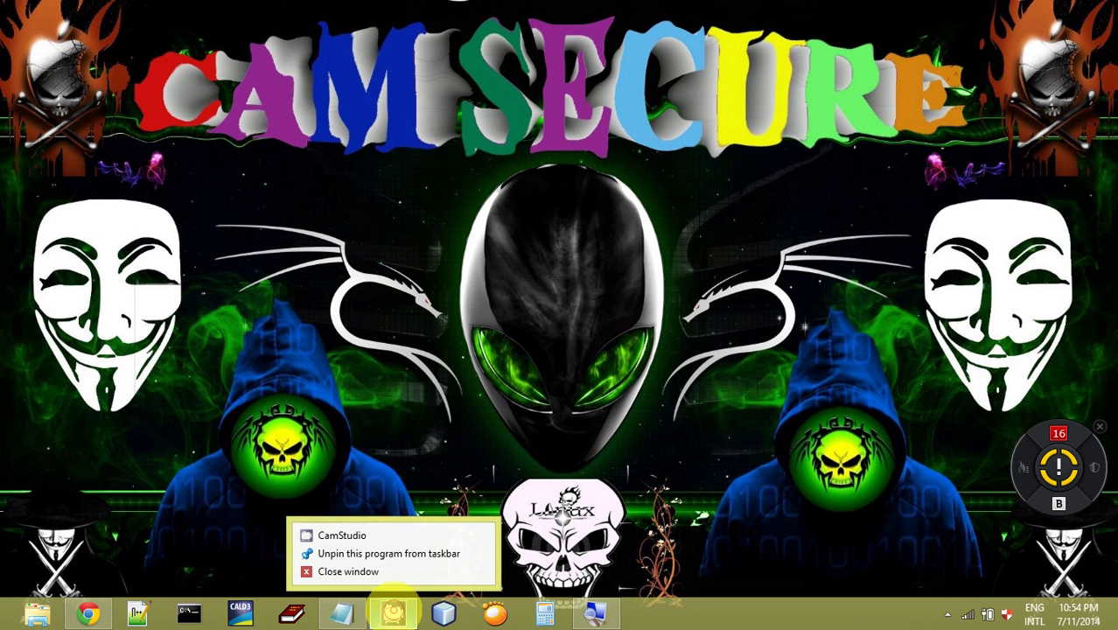
left_click(344, 529)
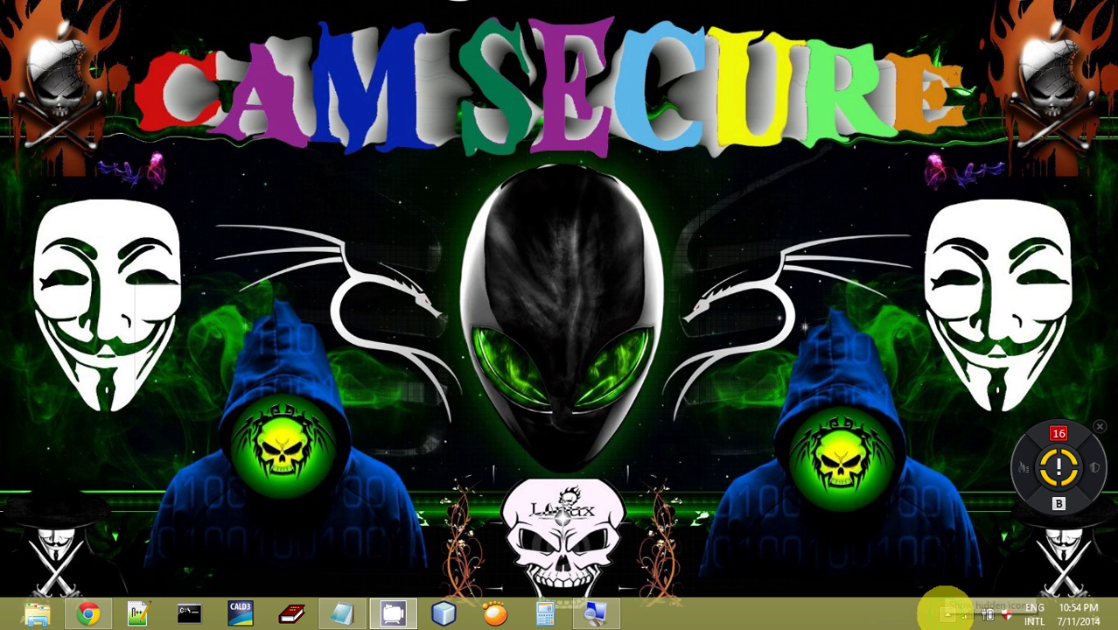
left_click(947, 614)
right_click(908, 529)
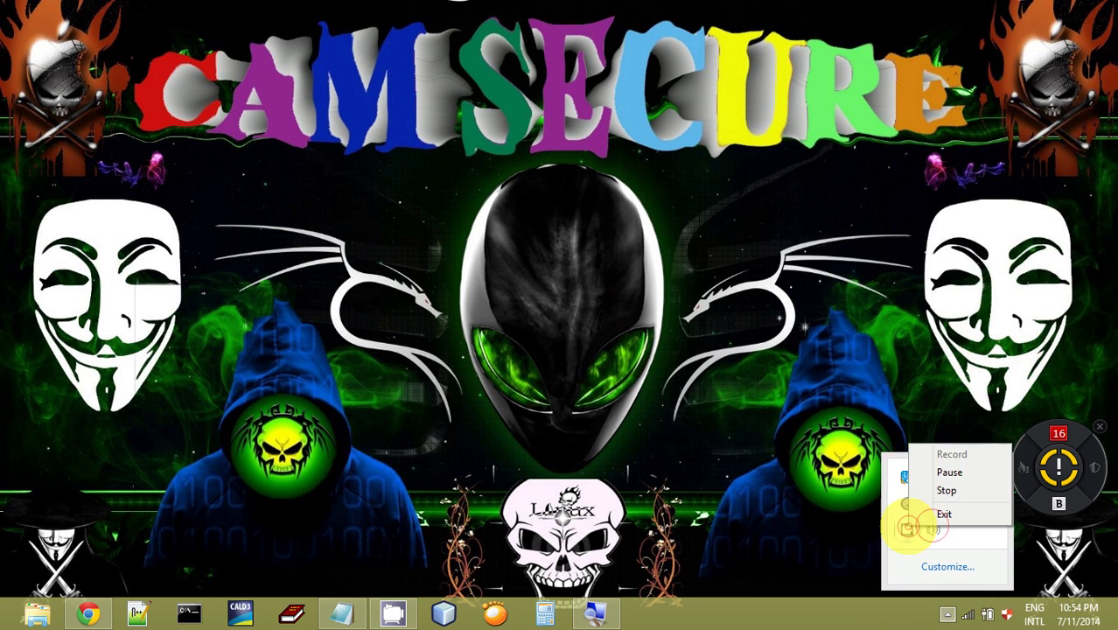